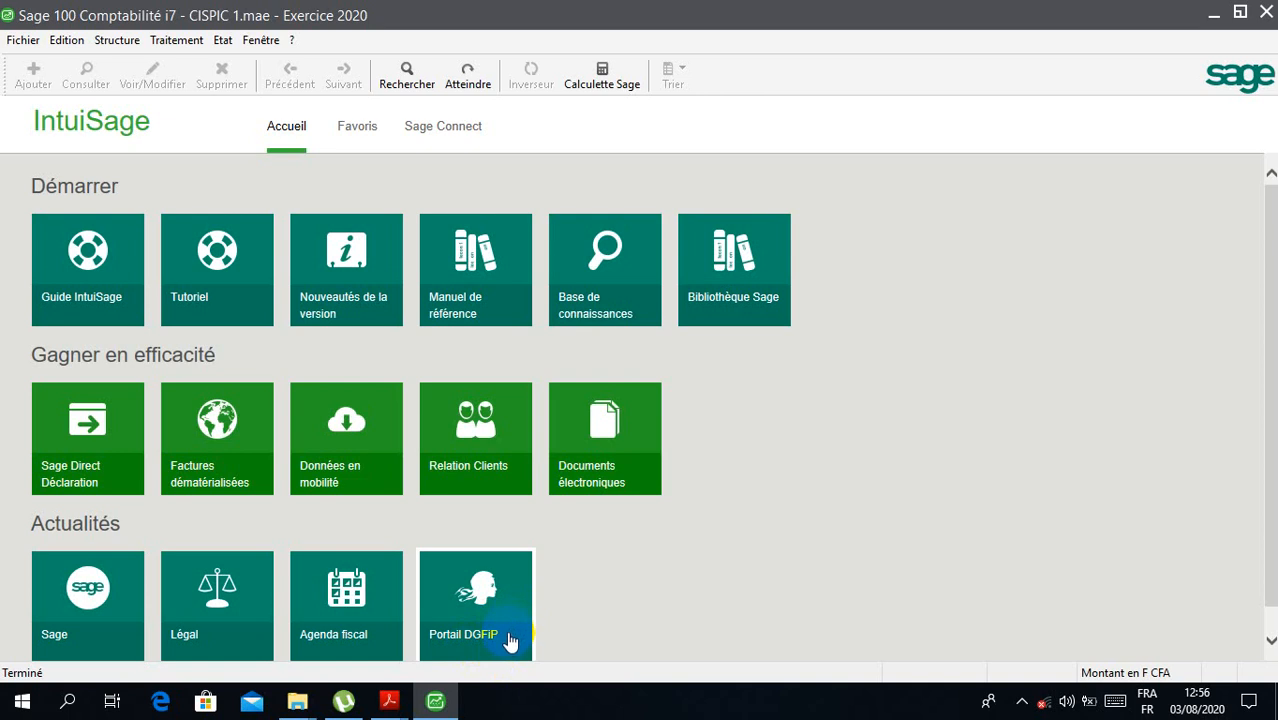
Open the August 2020 purchases journal (JAA, août20) for entry and maximize its window
{"action": "left_click", "coordinate": [492, 492]}
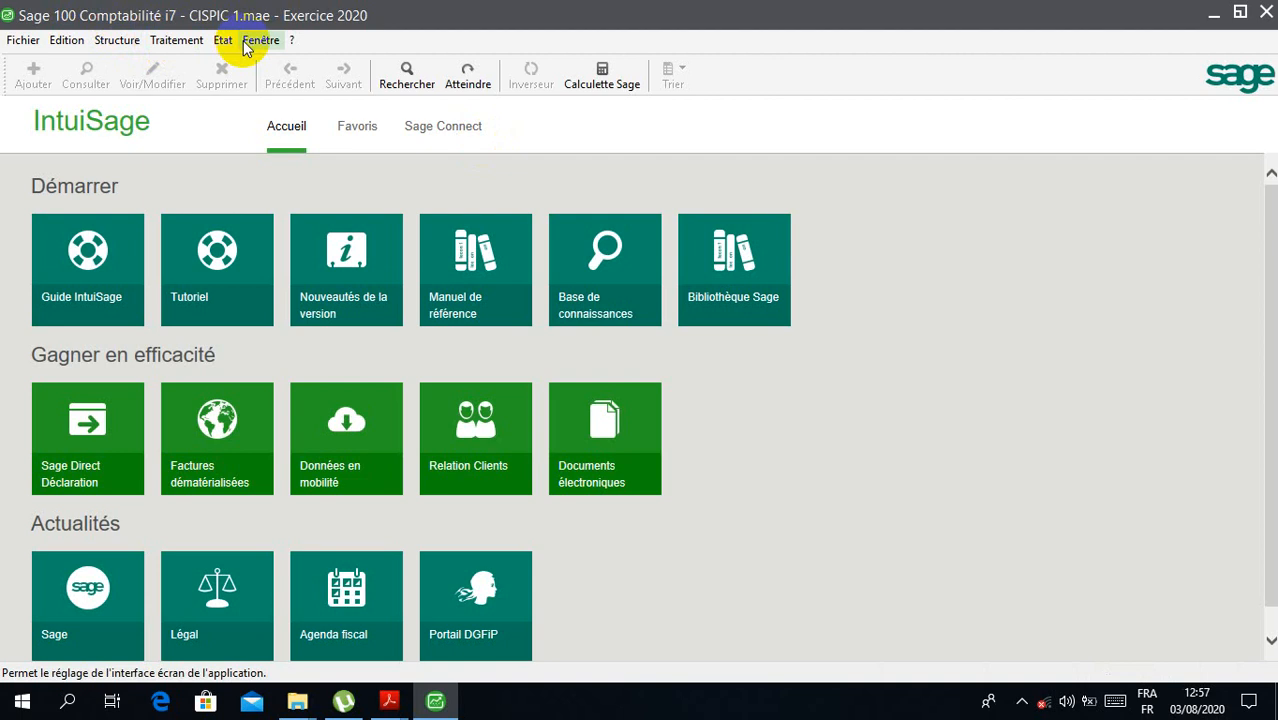
{"action": "left_click", "coordinate": [188, 48]}
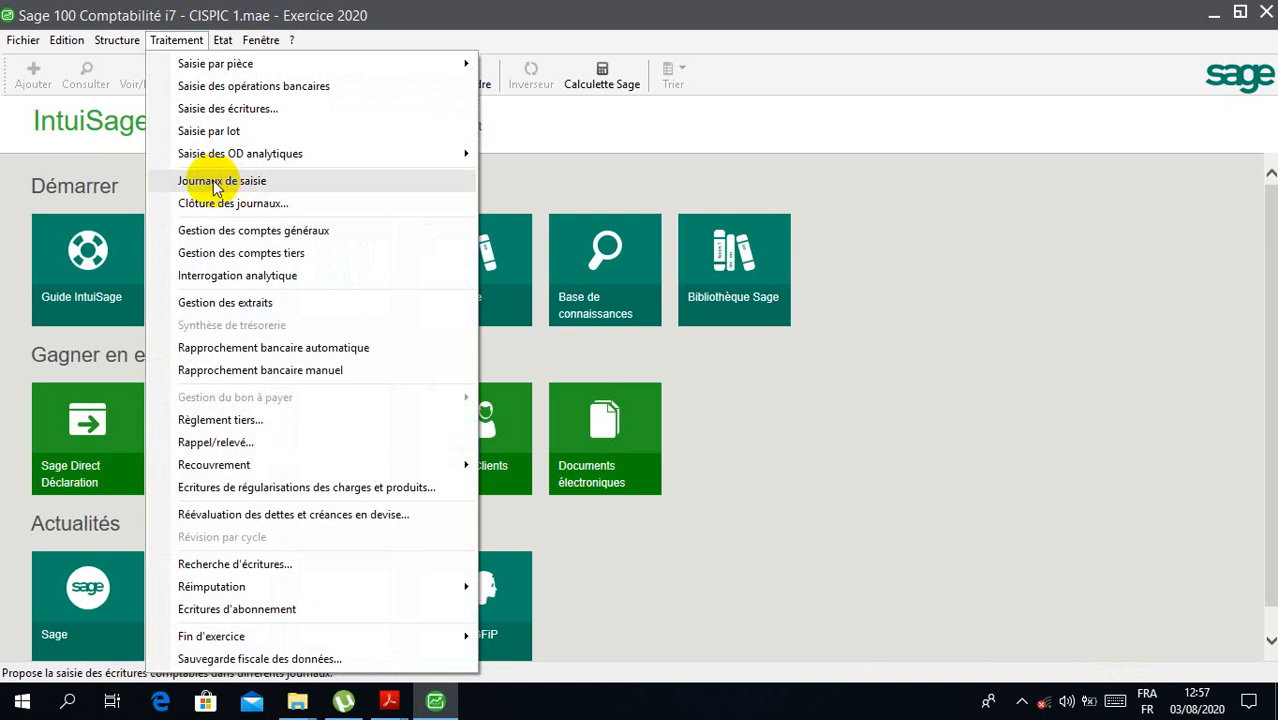
{"action": "left_click", "coordinate": [213, 183]}
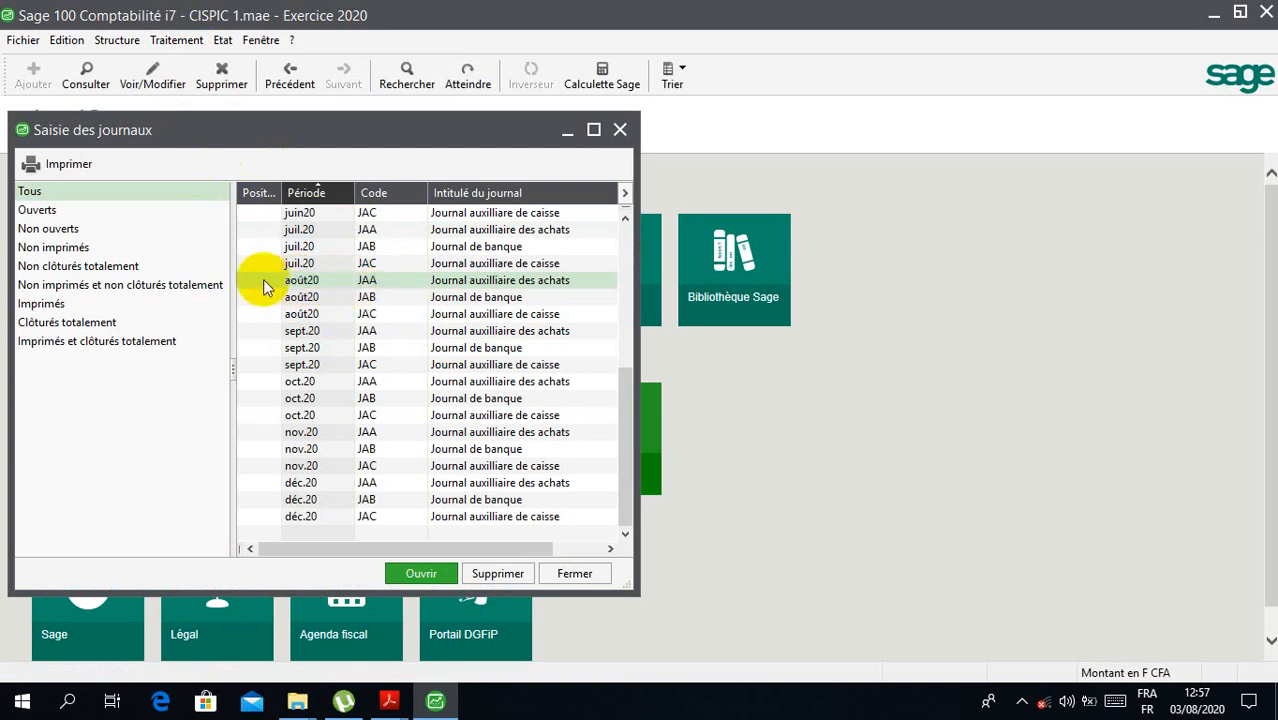
{"action": "double_click", "coordinate": [314, 283]}
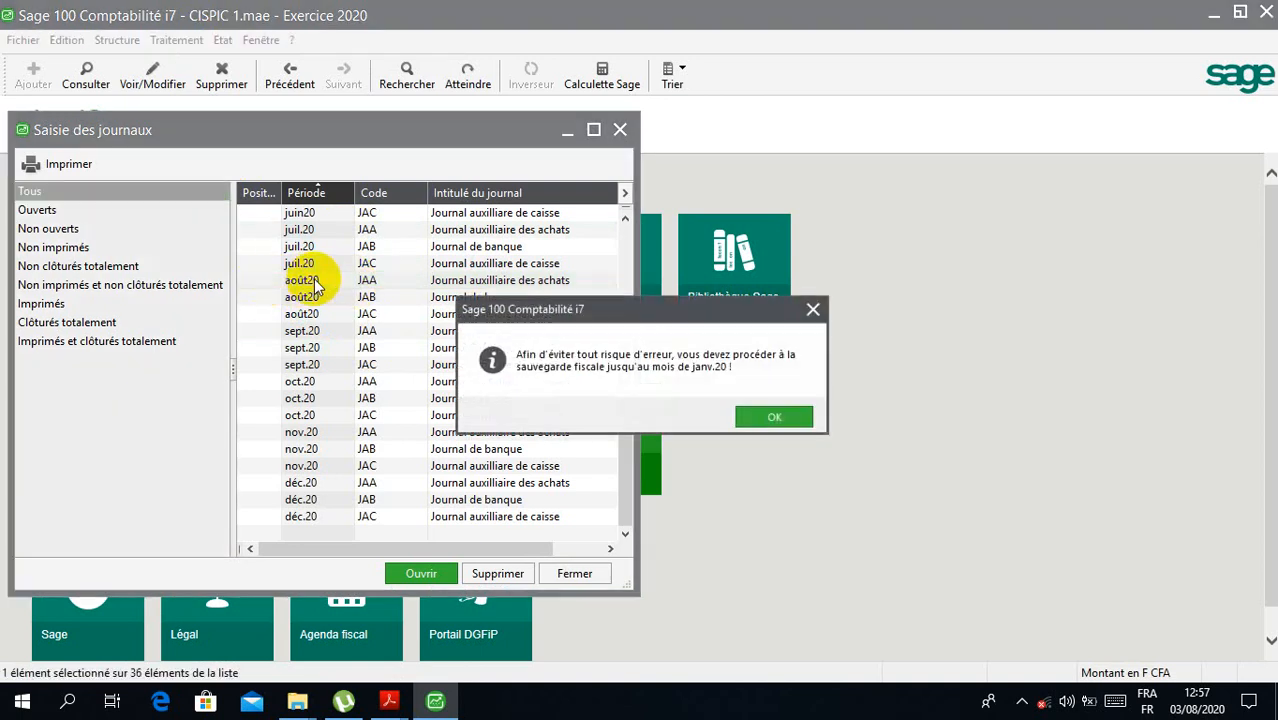
{"action": "left_click", "coordinate": [776, 417]}
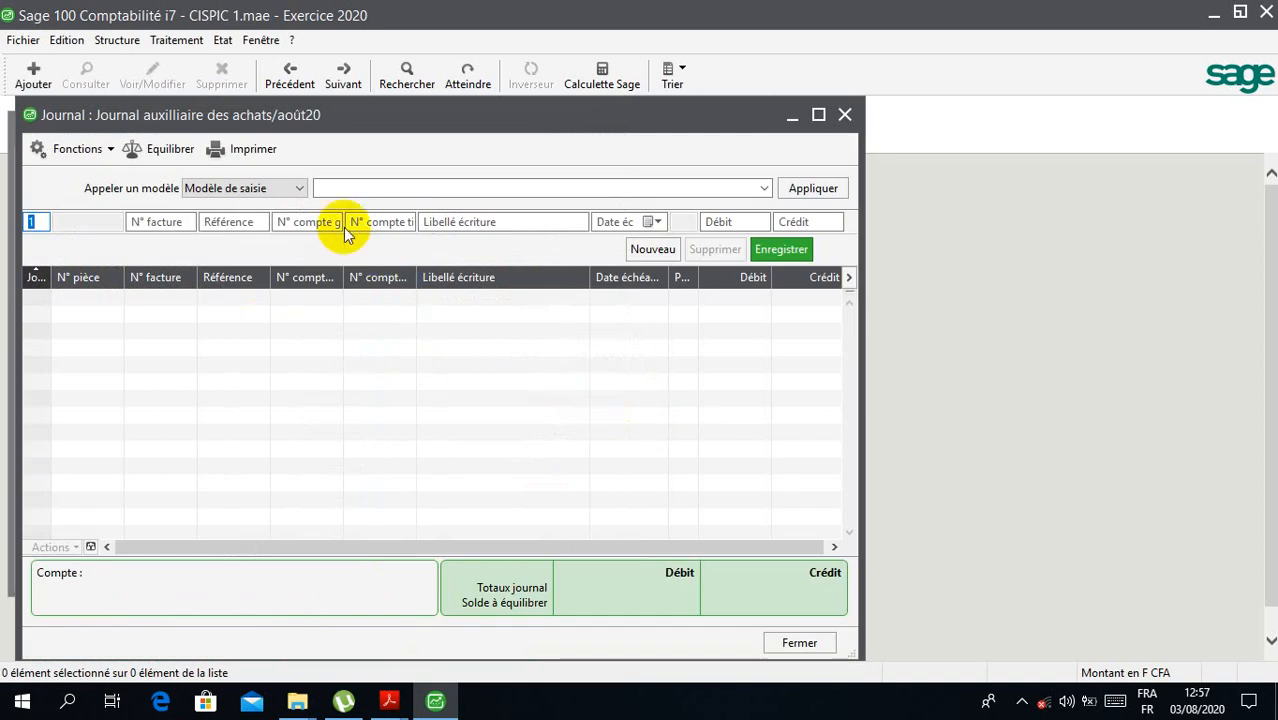
{"action": "left_click_drag", "start_coordinate": [426, 124], "coordinate": [433, 162]}
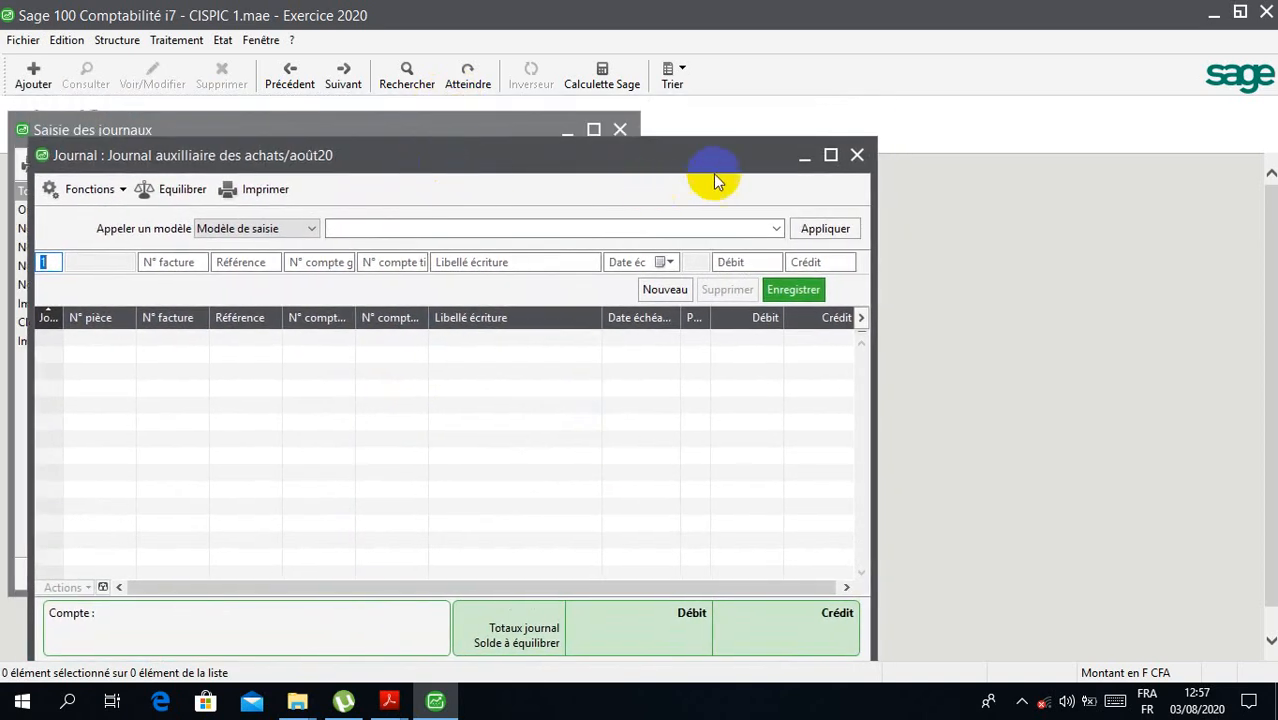
{"action": "left_click", "coordinate": [830, 156]}
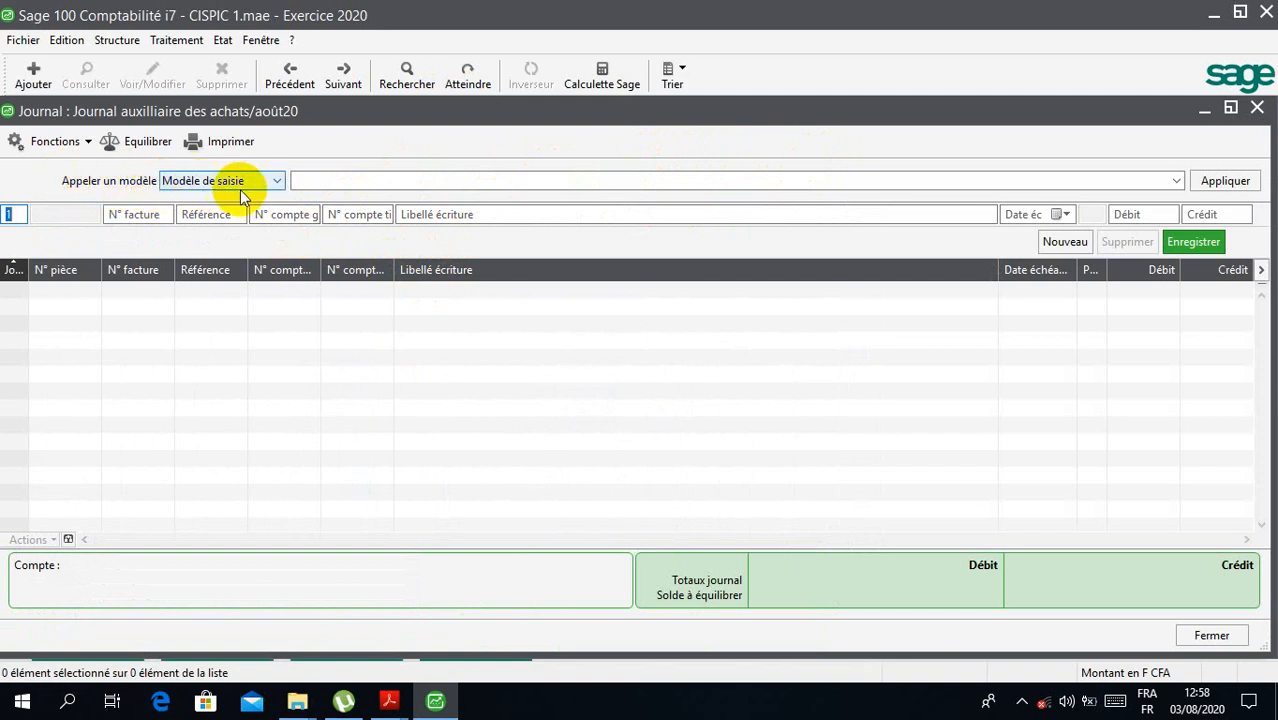
Apply the ACHAT A CREDIT entry template (Modèle de saisie) to the purchases journal
{"action": "left_click", "coordinate": [278, 184]}
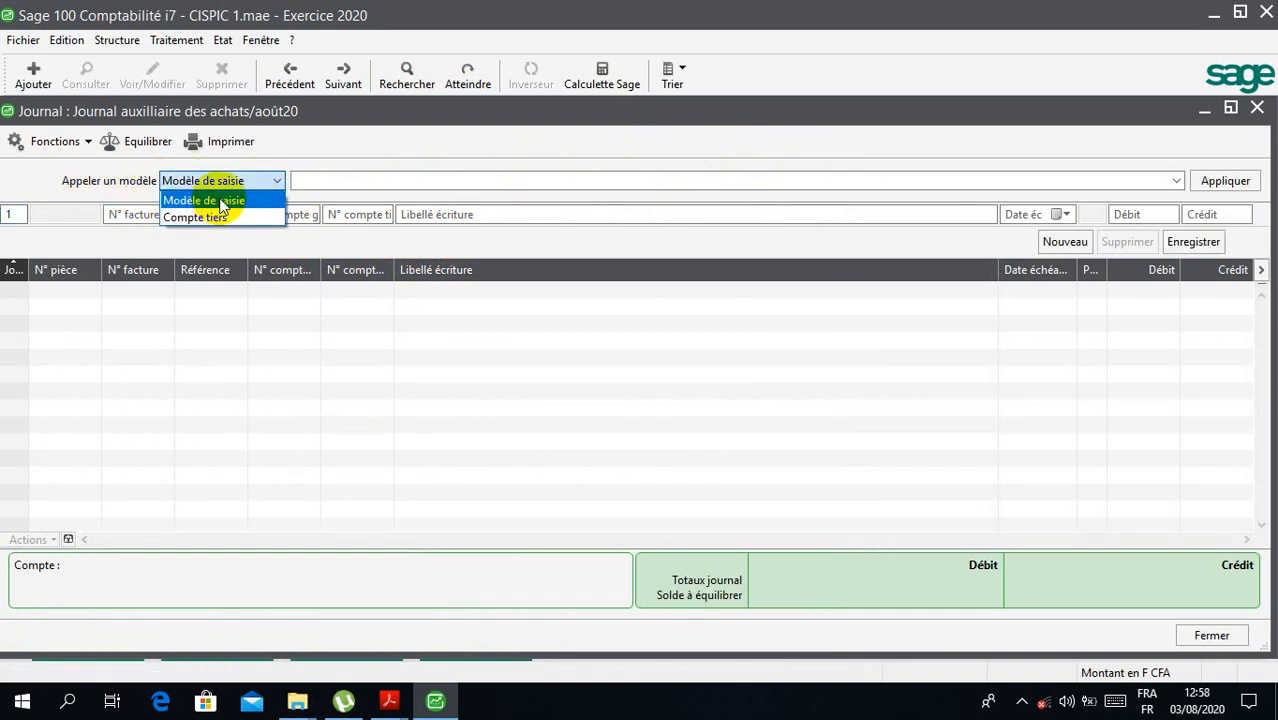
{"action": "left_click", "coordinate": [242, 200]}
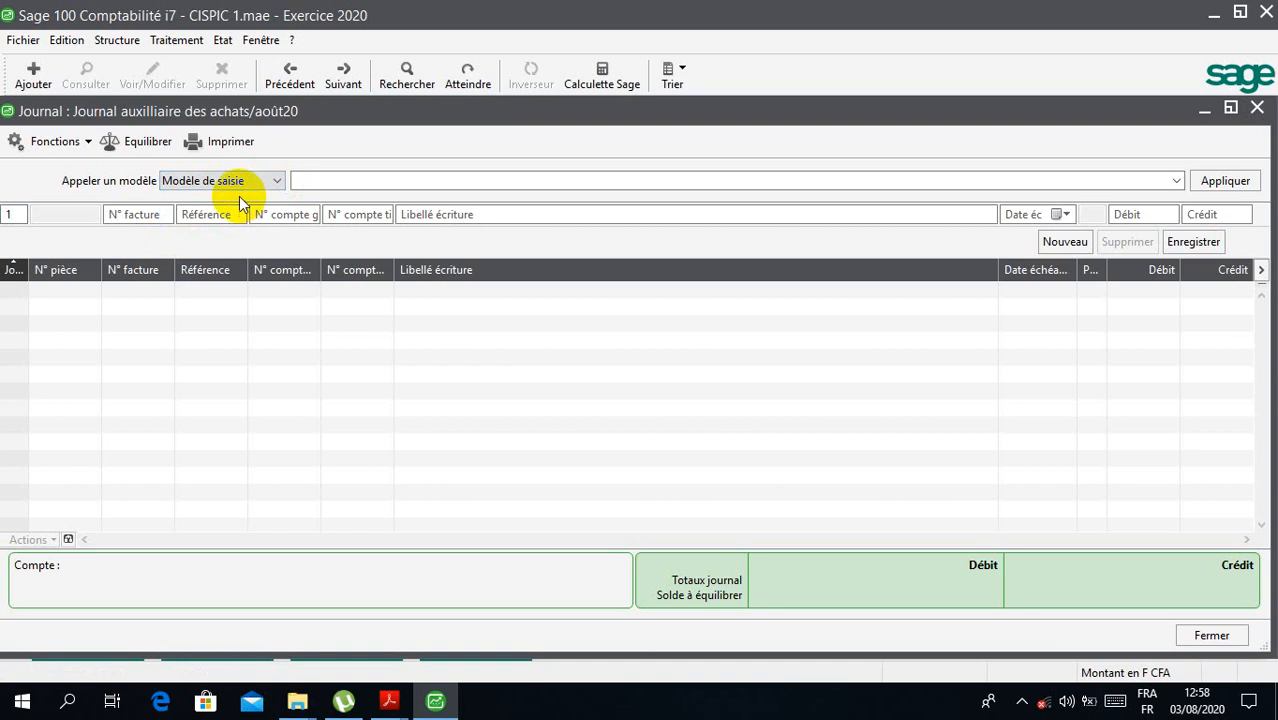
{"action": "left_click", "coordinate": [1177, 180]}
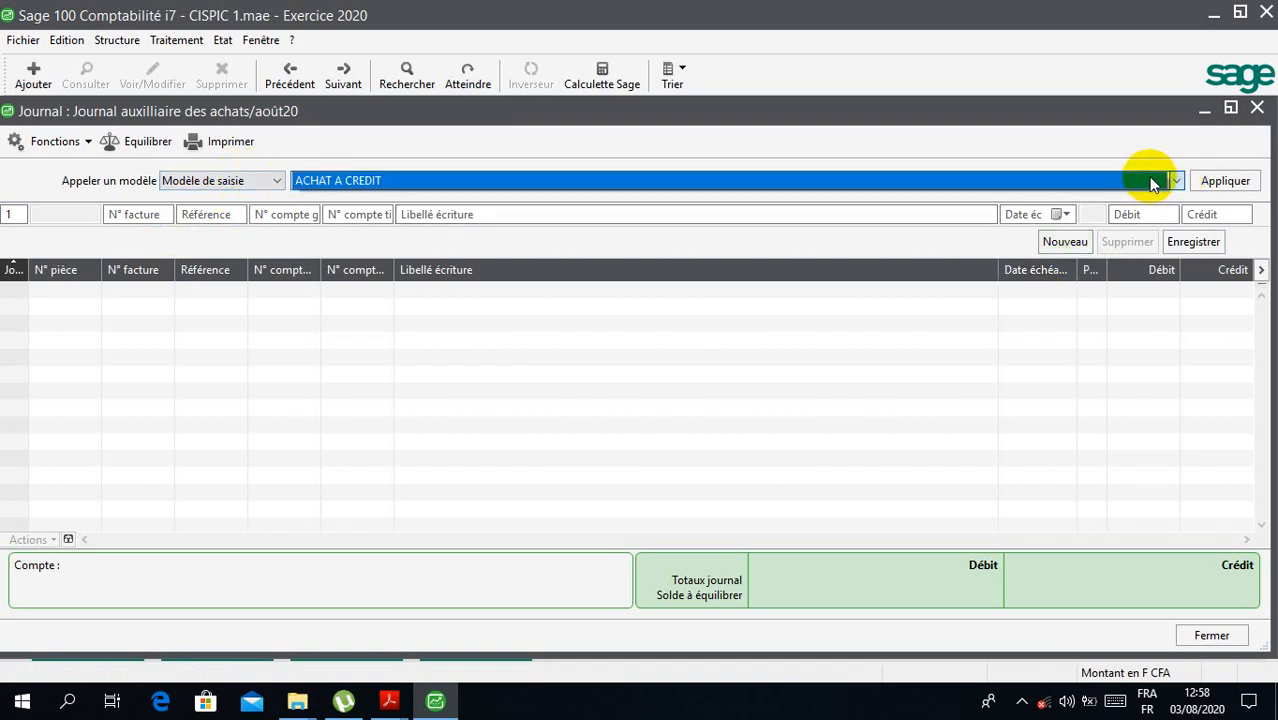
{"action": "left_click", "coordinate": [1087, 183]}
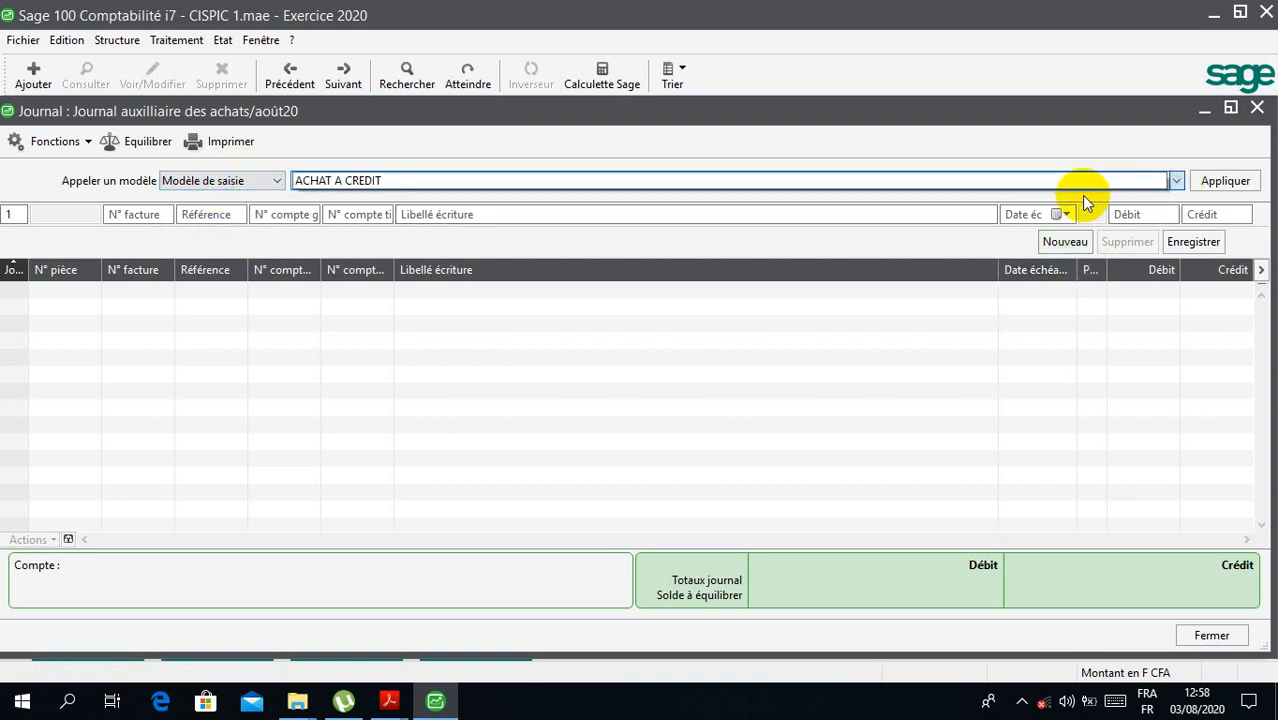
{"action": "left_click", "coordinate": [972, 186]}
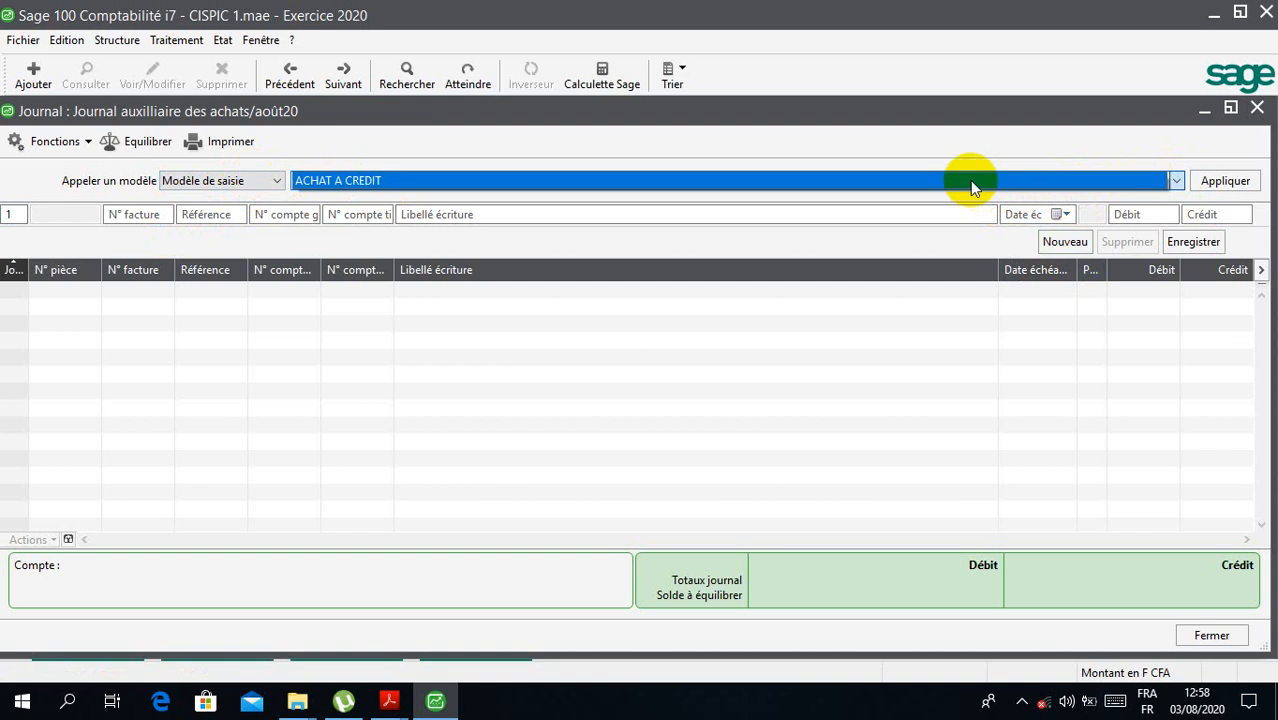
{"action": "left_click", "coordinate": [968, 186]}
{"action": "left_click", "coordinate": [960, 188]}
{"action": "left_click", "coordinate": [931, 190]}
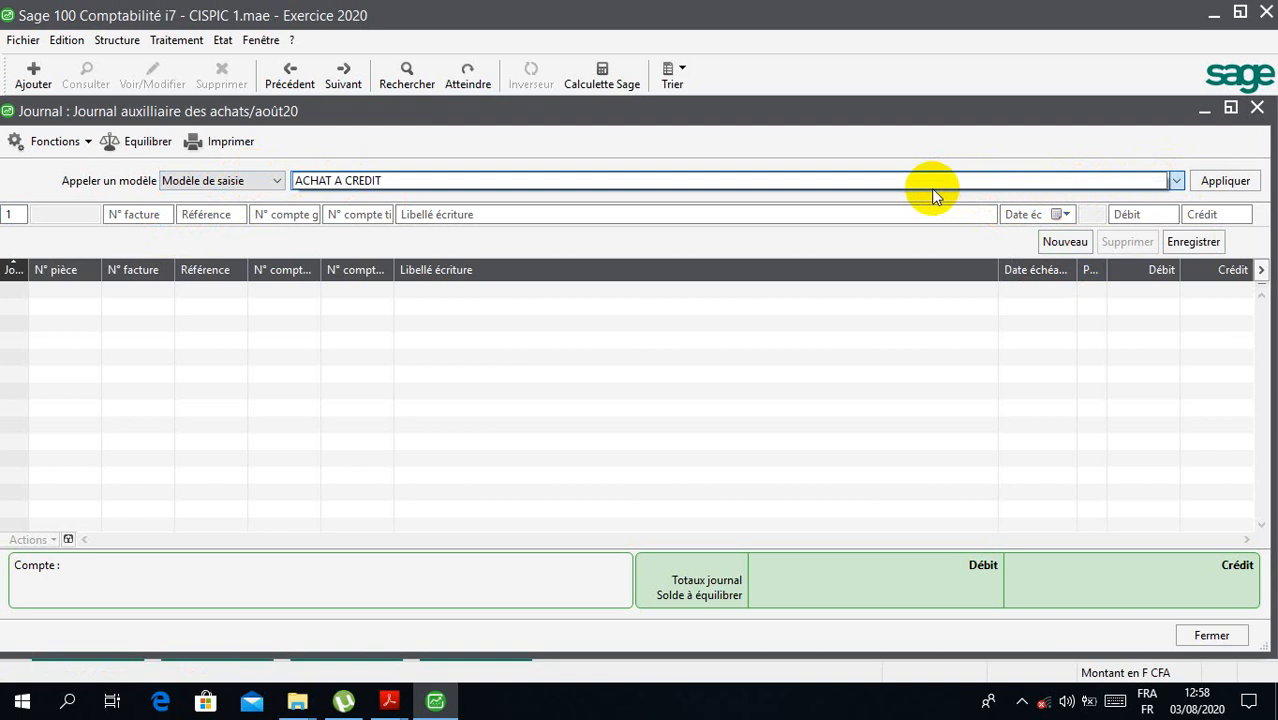
{"action": "left_click", "coordinate": [926, 191]}
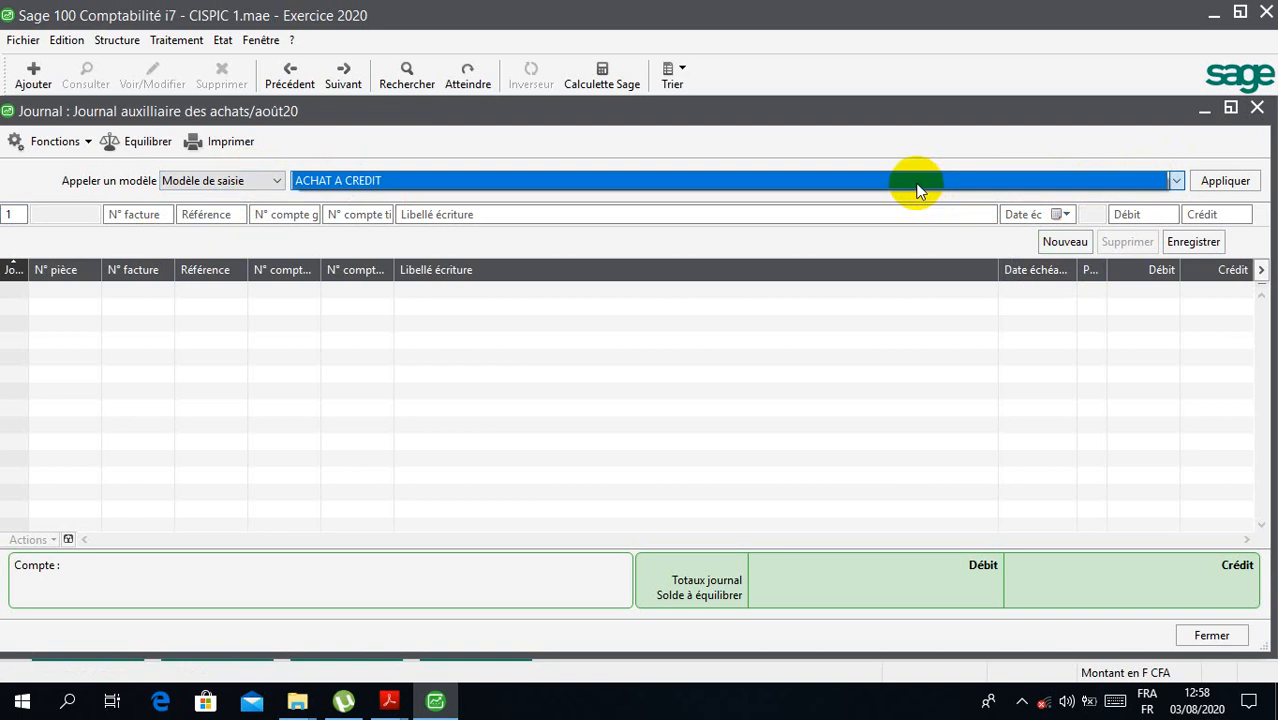
{"action": "left_click", "coordinate": [917, 184]}
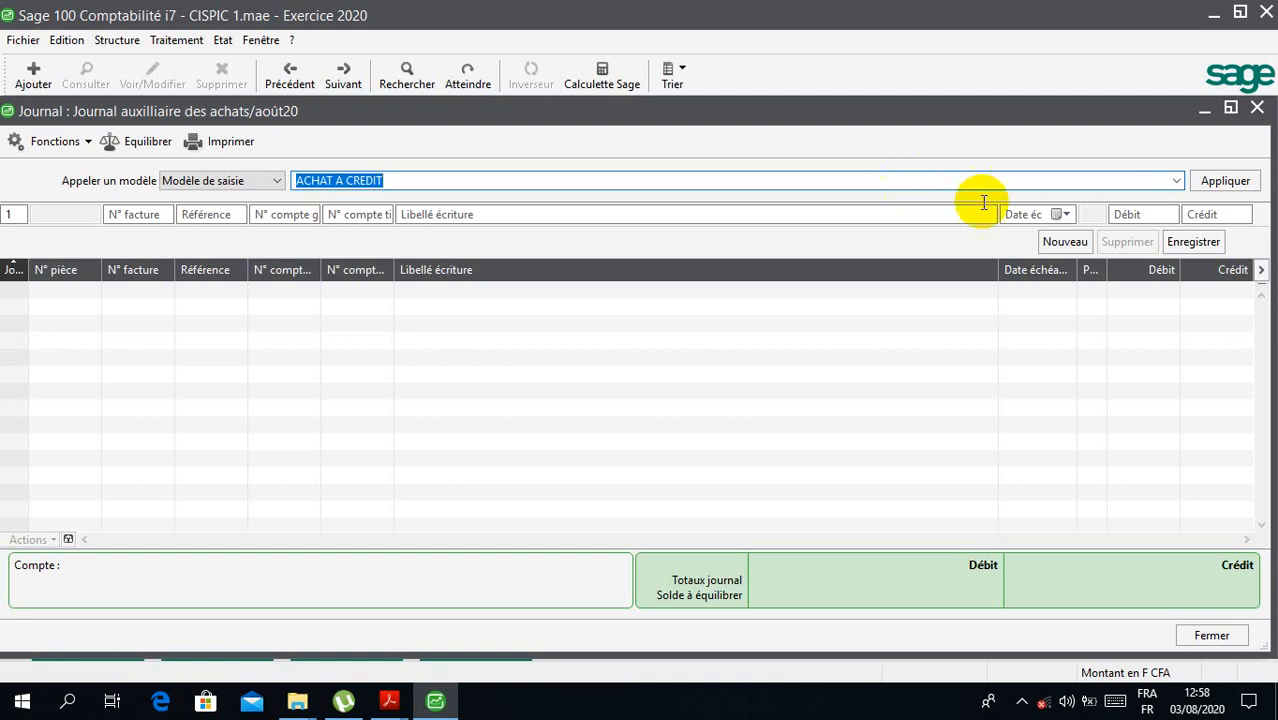
{"action": "left_click", "coordinate": [1232, 192]}
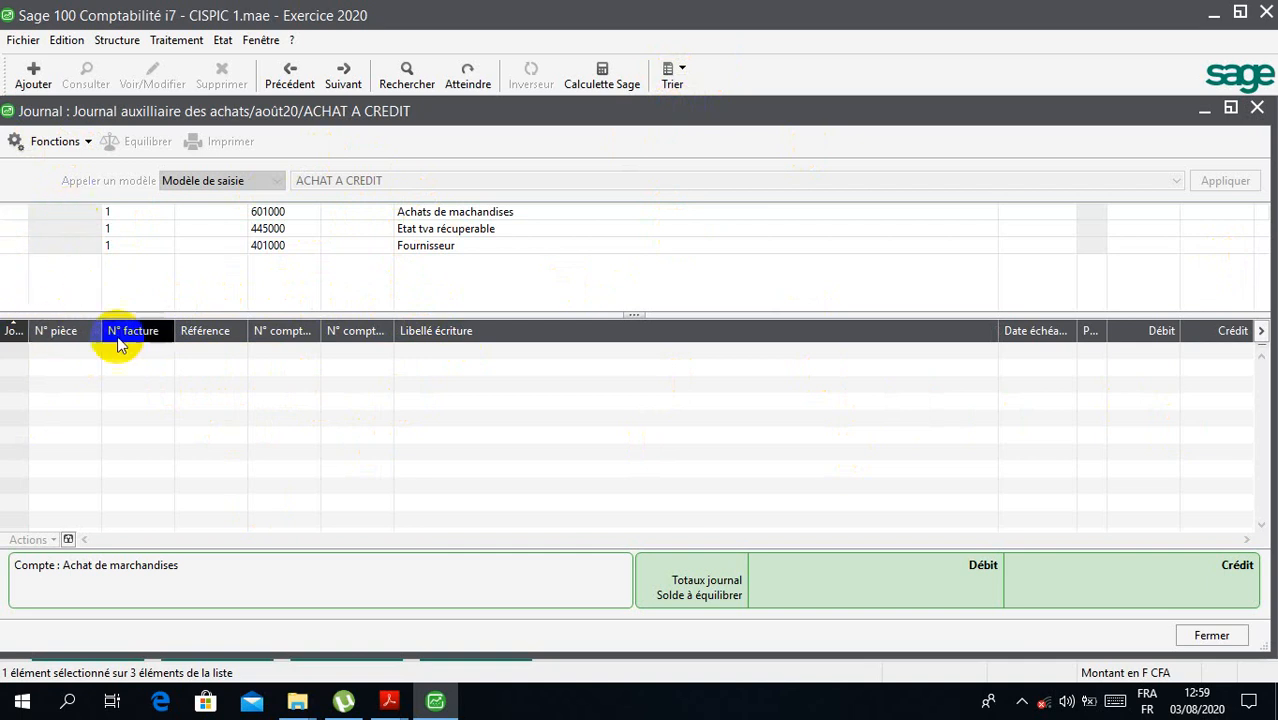
Set the day to 3 for the credit purchase entry, starting from the 601000 merchandise line
{"action": "left_click", "coordinate": [18, 214]}
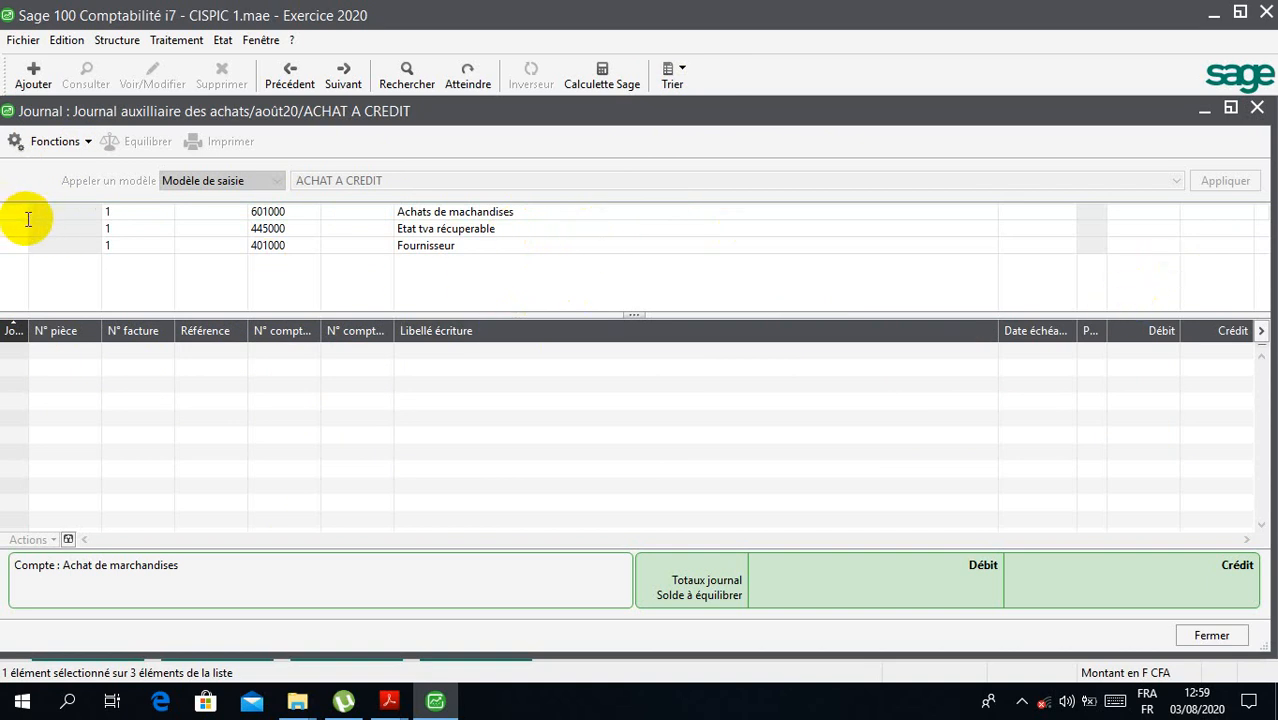
{"action": "type", "text": "3"}
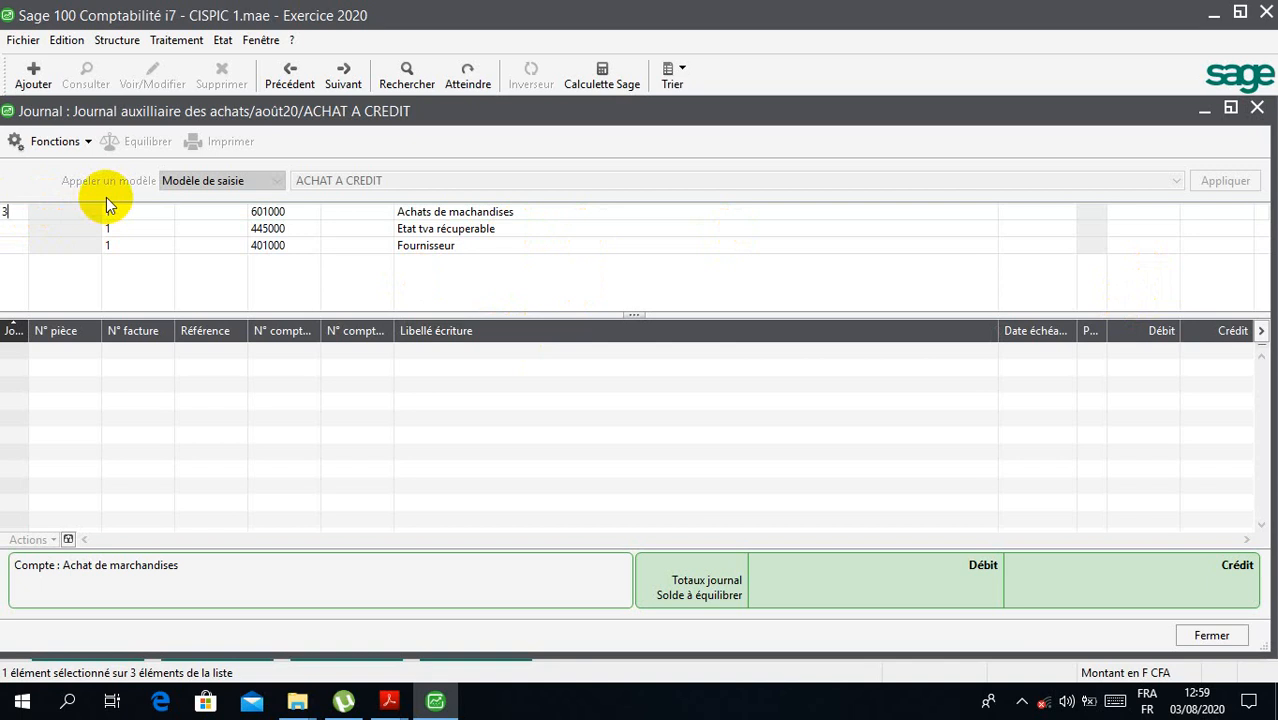
{"action": "key", "text": "Tab"}
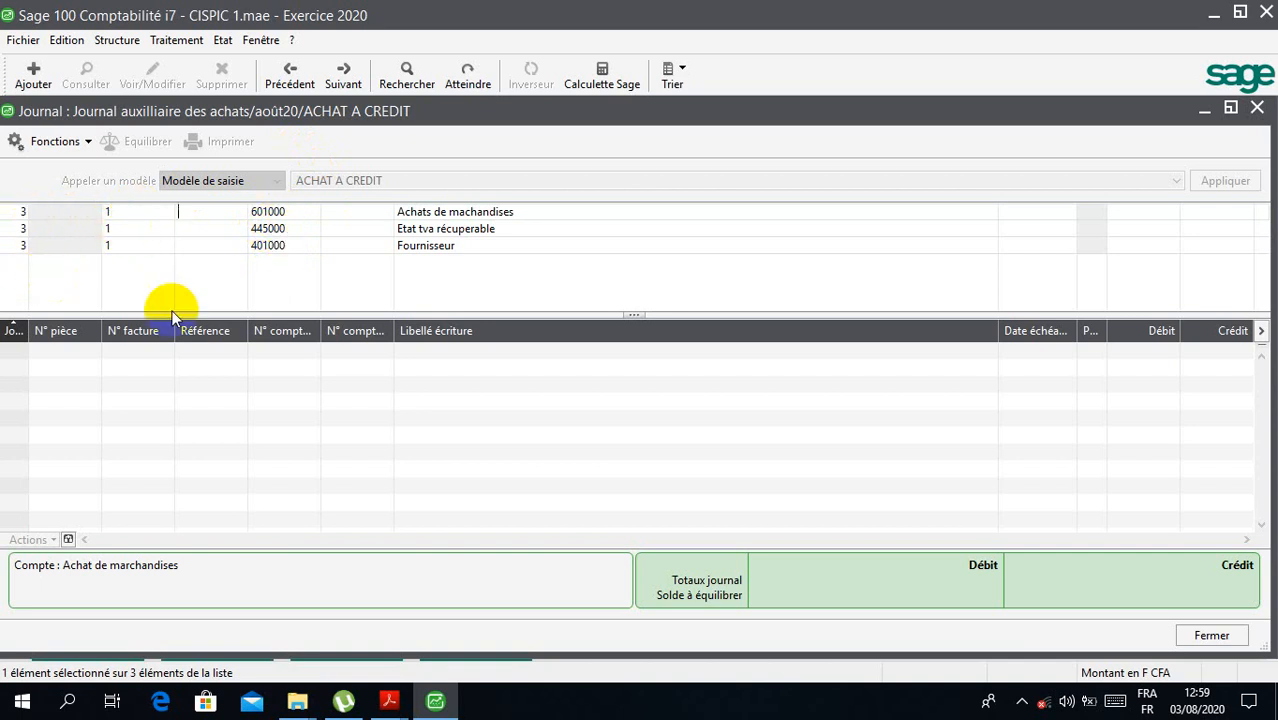
Enter FA 01 as the reference on the 601000 merchandise purchase line
{"action": "left_click", "coordinate": [124, 213]}
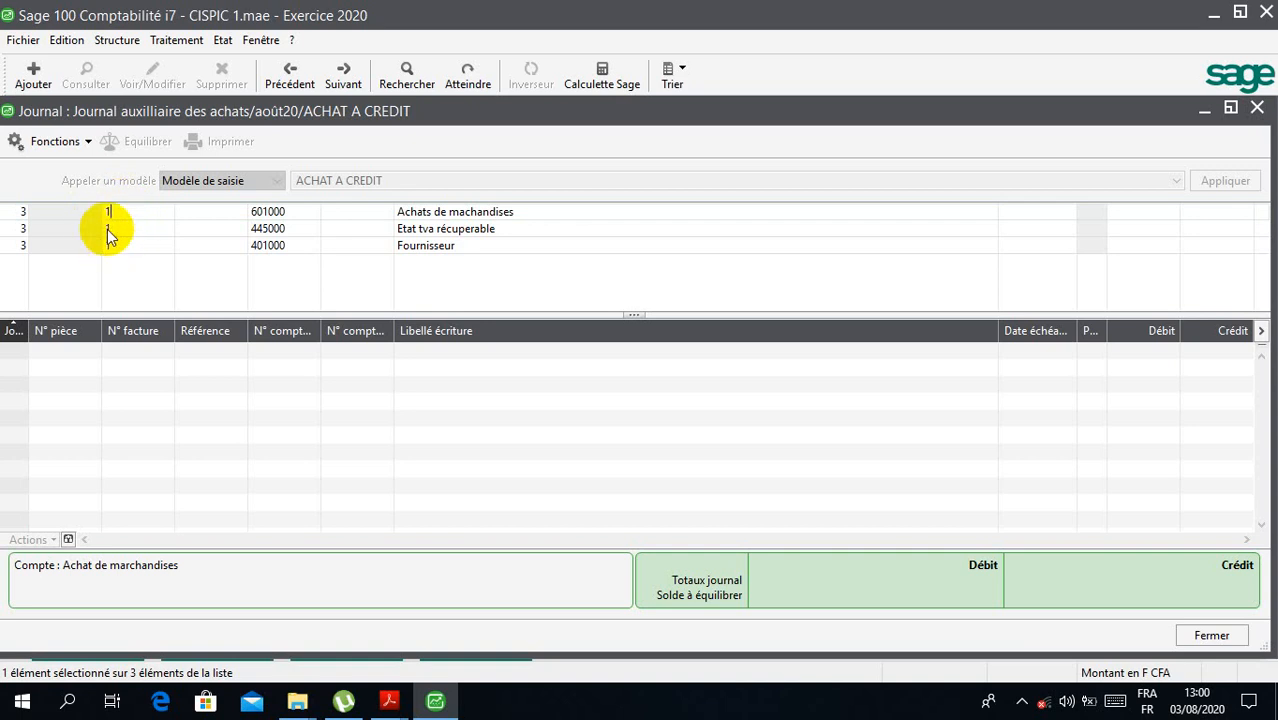
{"action": "left_click", "coordinate": [118, 212]}
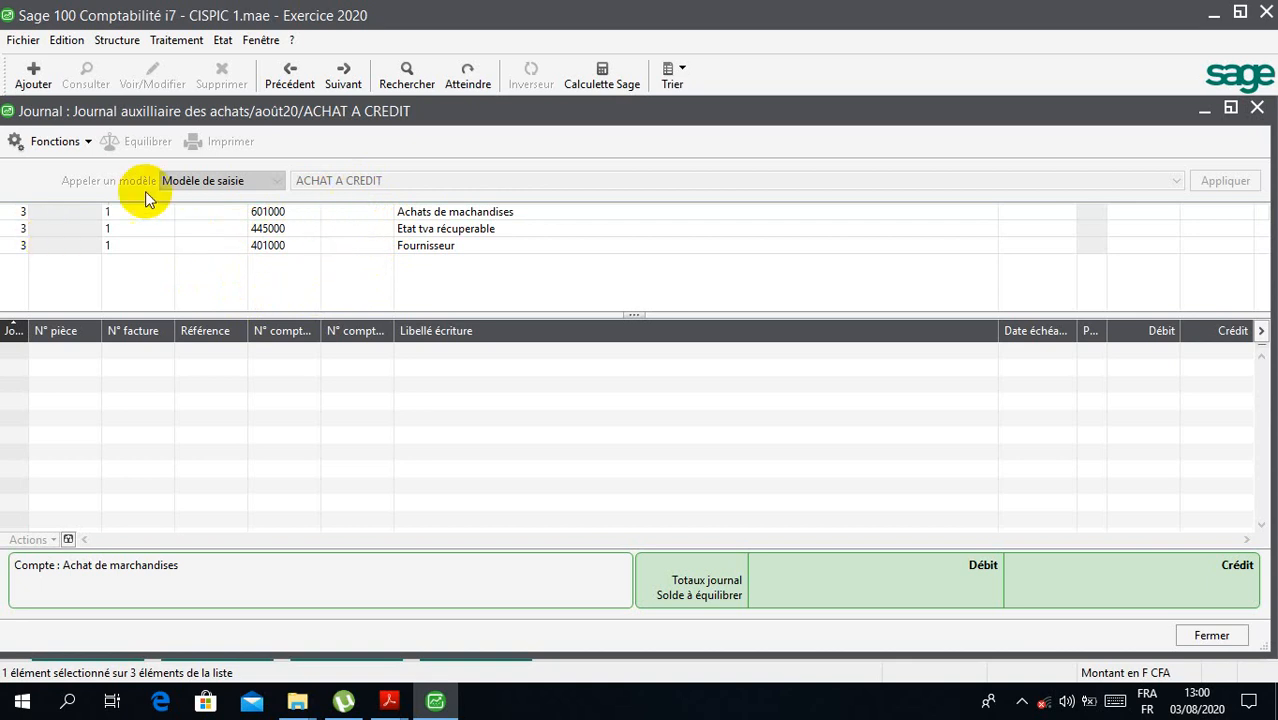
{"action": "type", "text": "2"}
{"action": "key", "text": "Tab"}
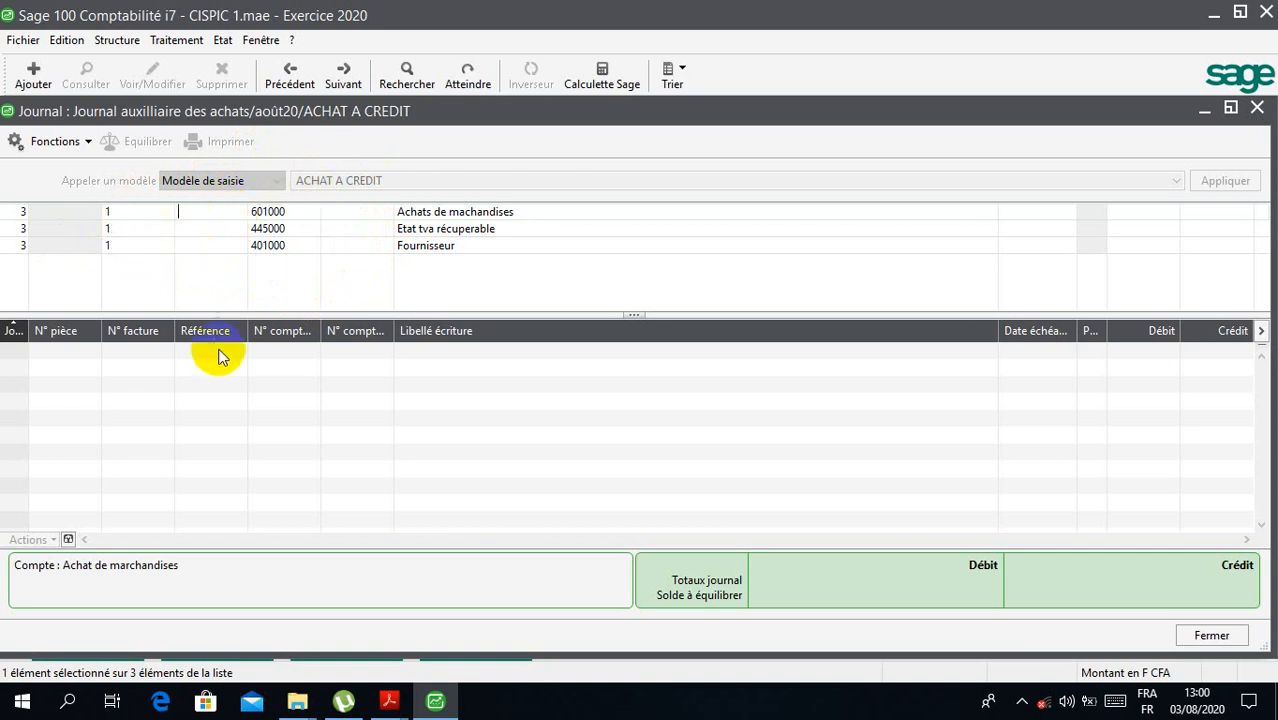
{"action": "type", "text": "FA"}
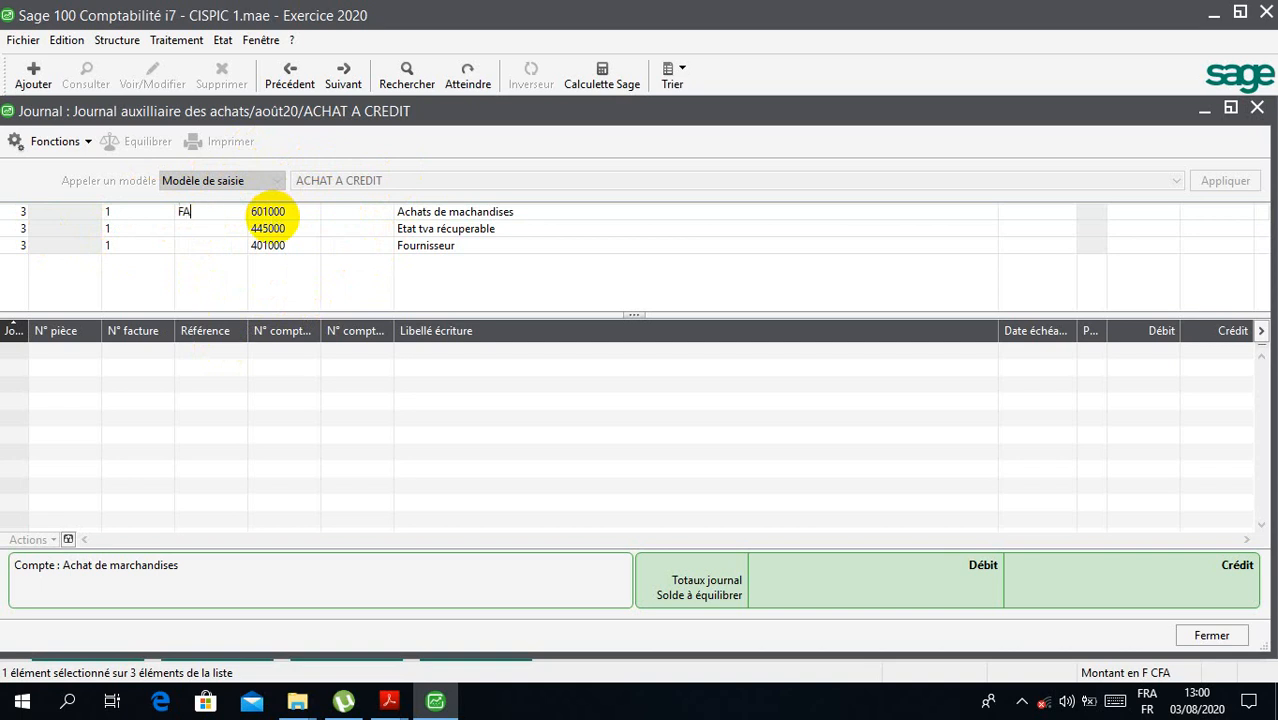
{"action": "type", "text": " 01"}
Assign third-party account 401001 (FOURNISSEUR A) to the 401000 supplier line
{"action": "left_click", "coordinate": [116, 242]}
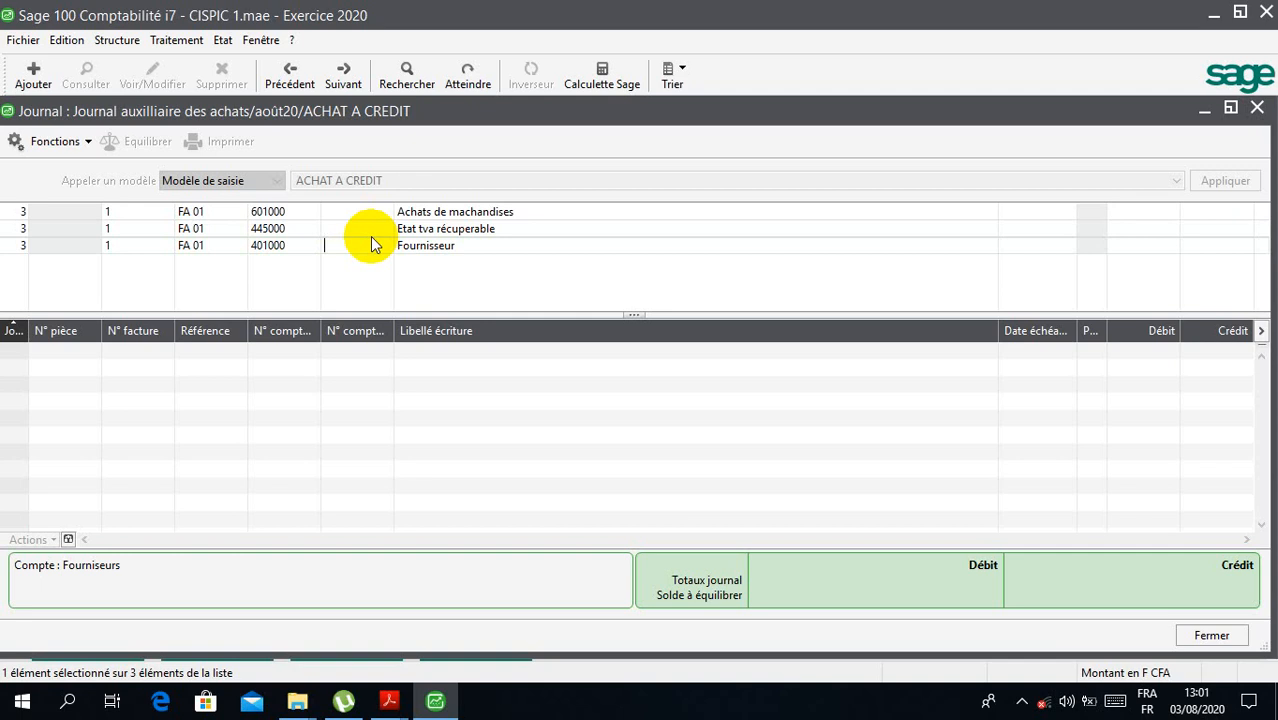
{"action": "key", "text": "Return"}
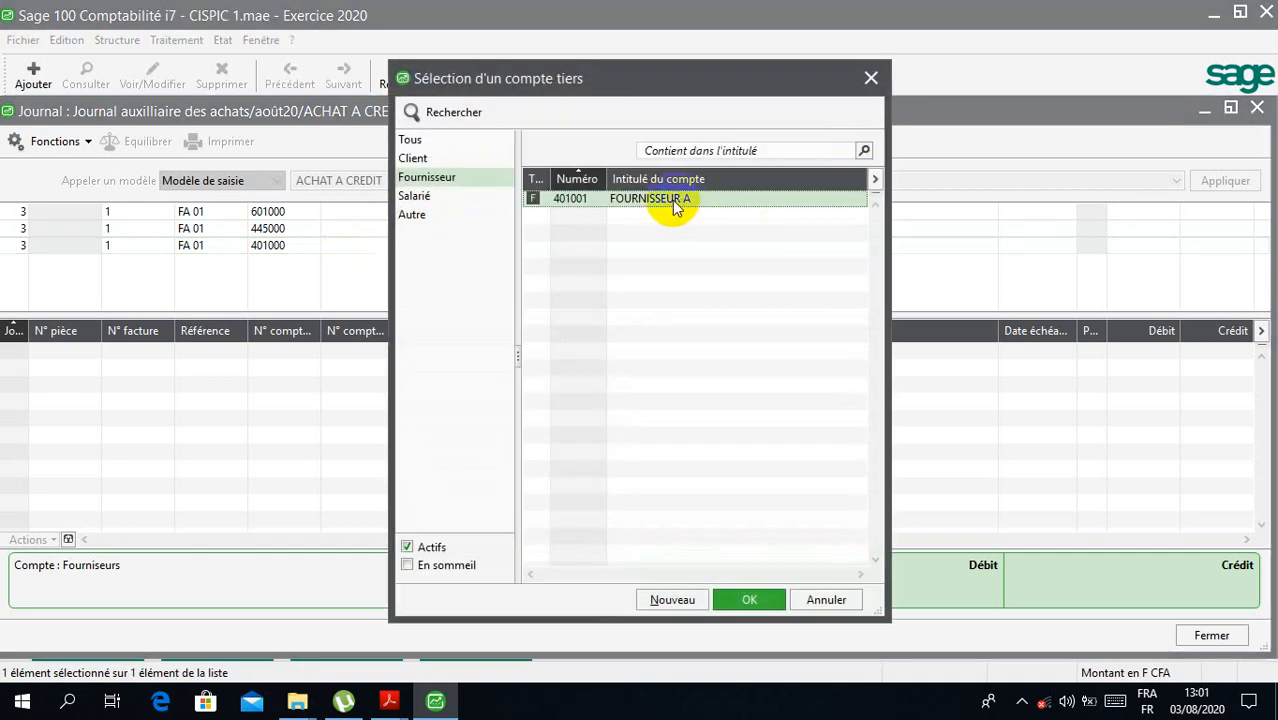
{"action": "double_click", "coordinate": [672, 200]}
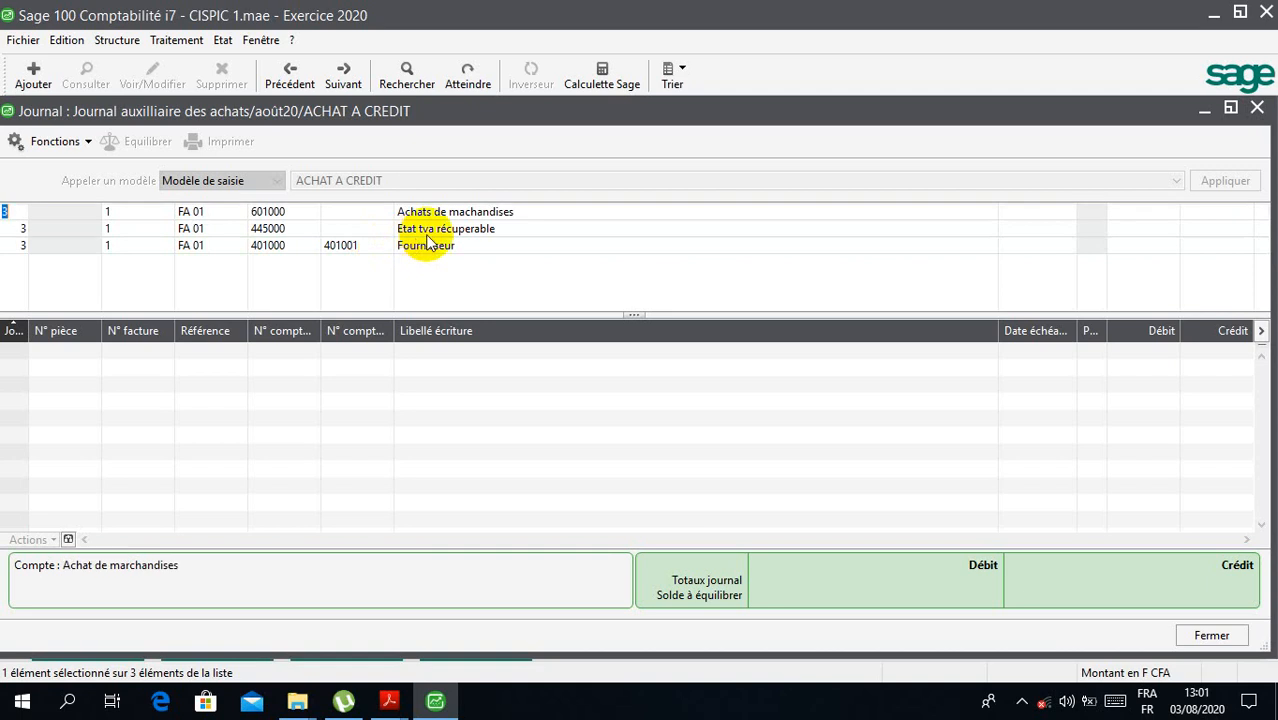
{"action": "key", "text": "Tab"}
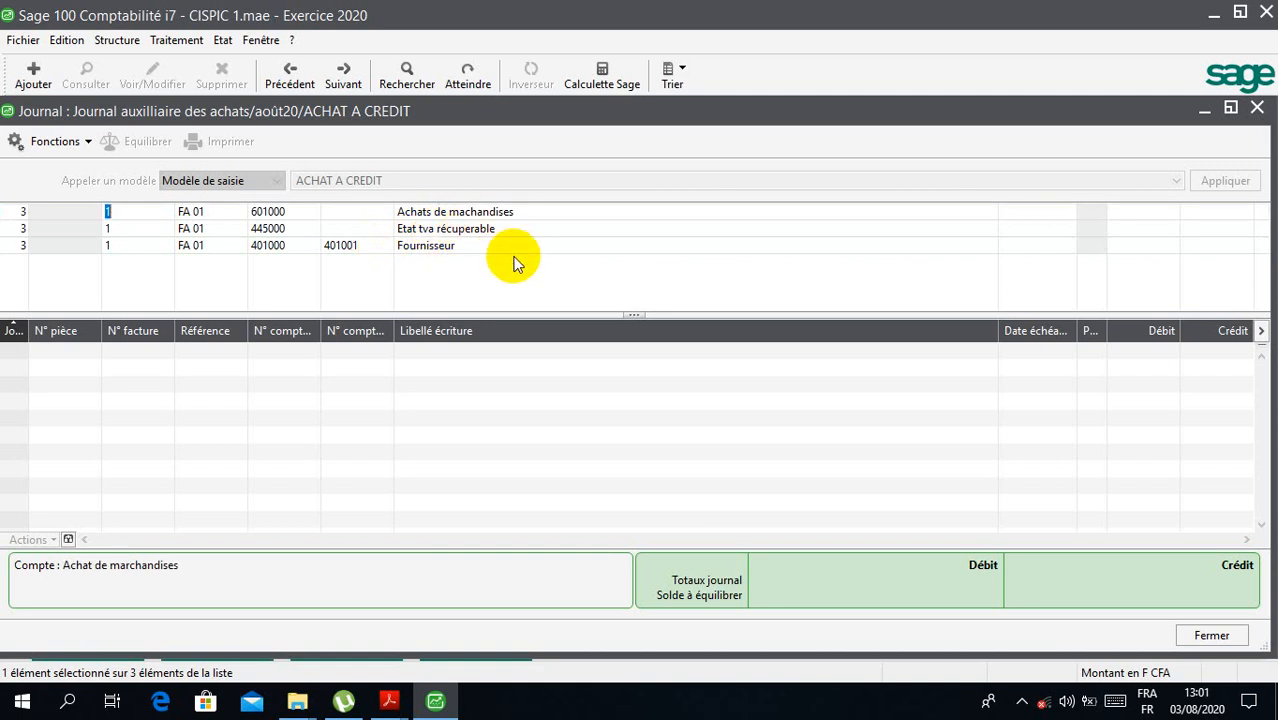
{"action": "key", "text": "Tab"}
{"action": "key", "text": "Return"}
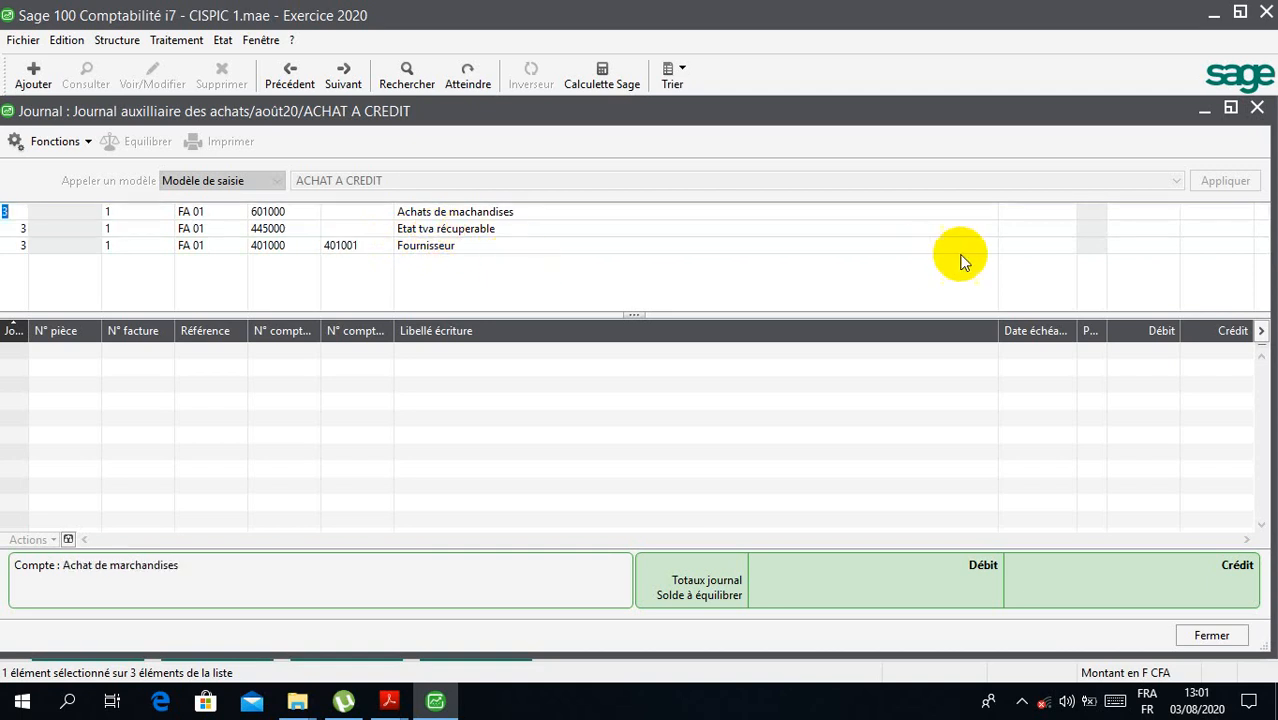
{"action": "left_click", "coordinate": [1030, 212]}
{"action": "left_click", "coordinate": [1033, 244]}
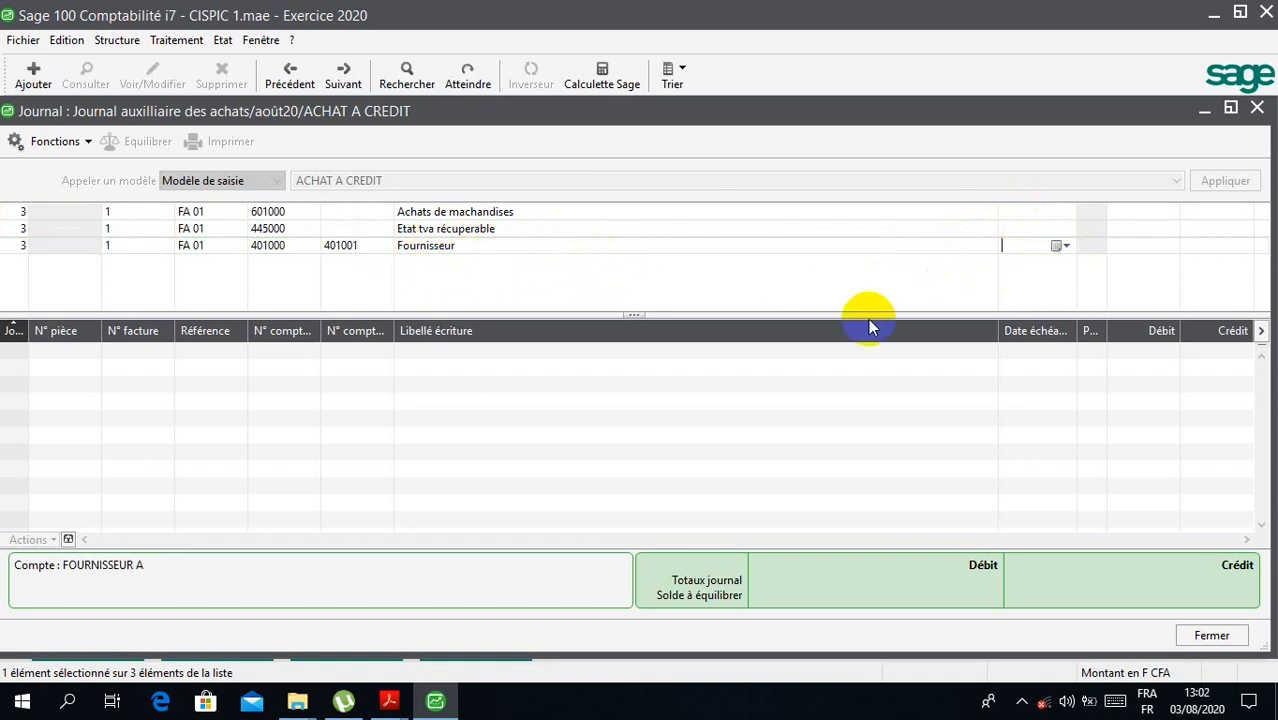
{"action": "left_click", "coordinate": [1064, 246]}
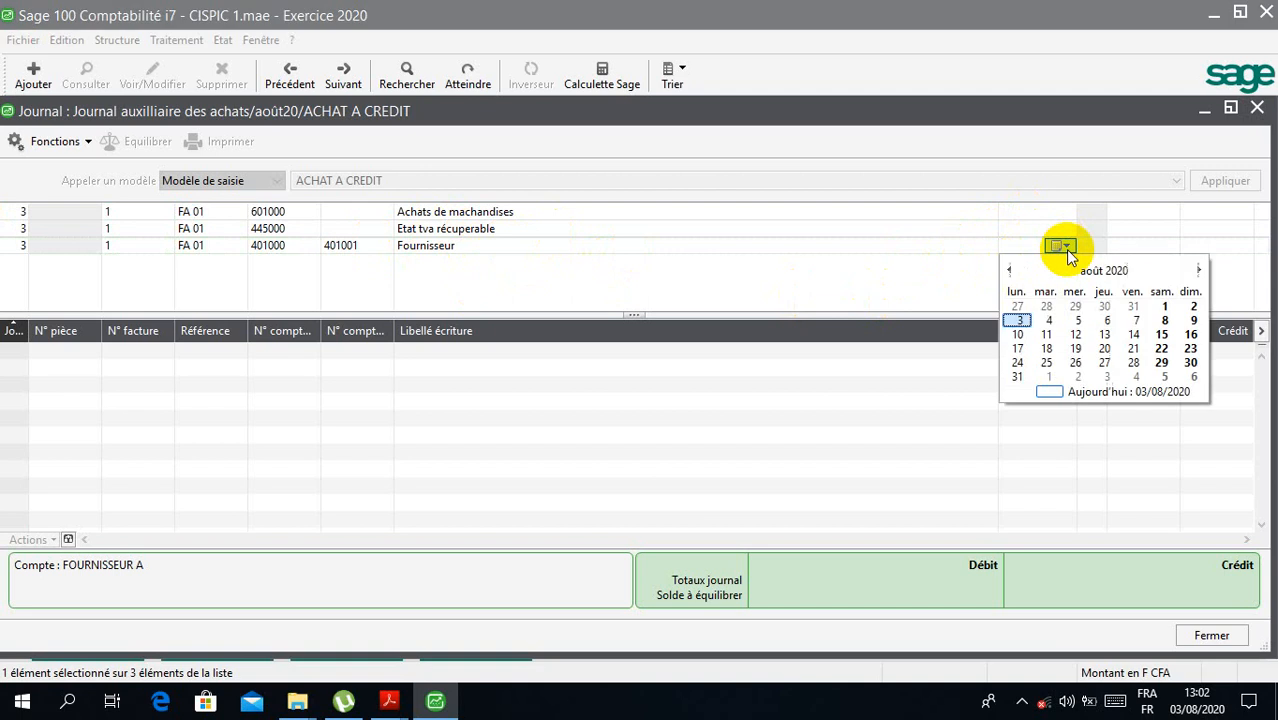
{"action": "left_click", "coordinate": [1162, 362]}
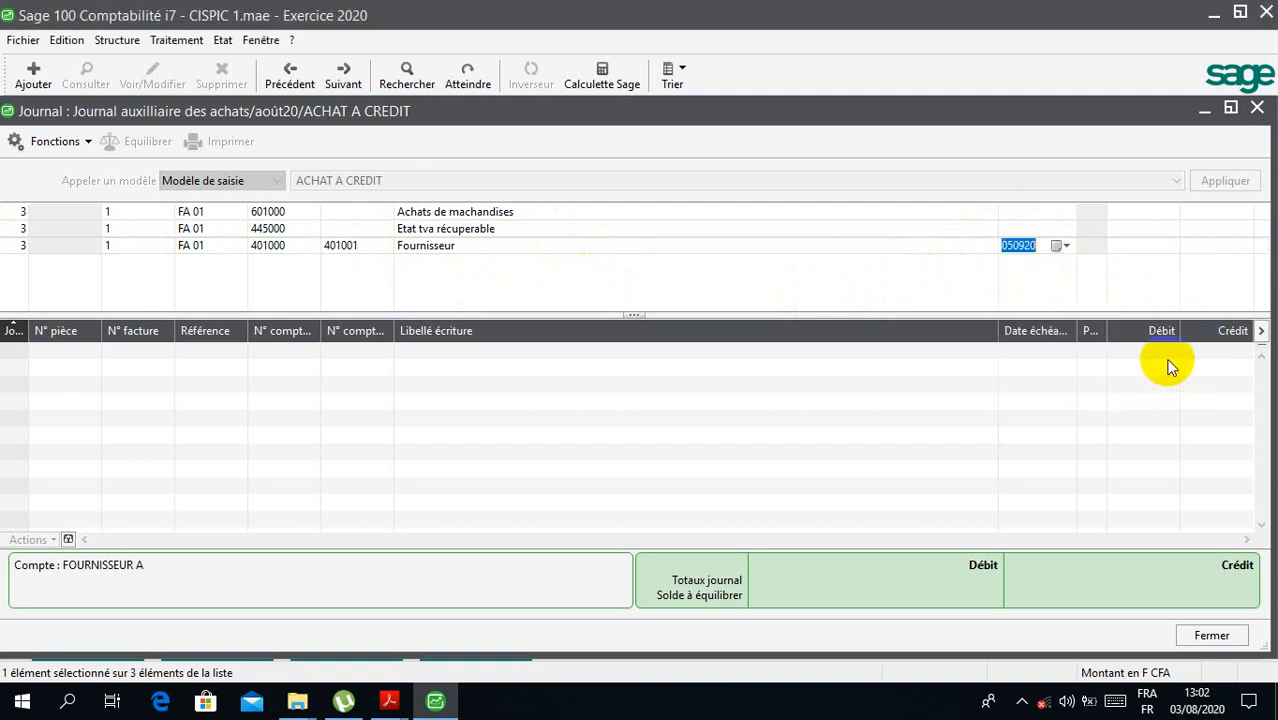
{"action": "left_click", "coordinate": [1064, 248]}
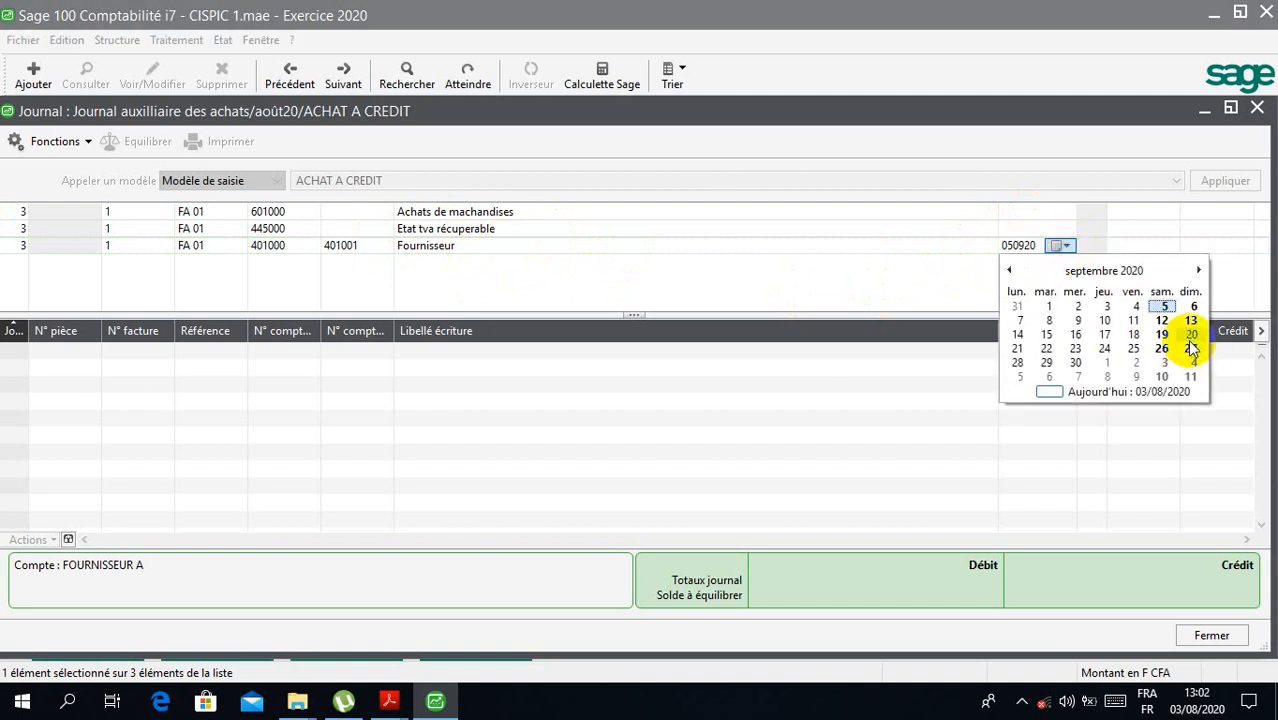
{"action": "left_click", "coordinate": [1190, 336]}
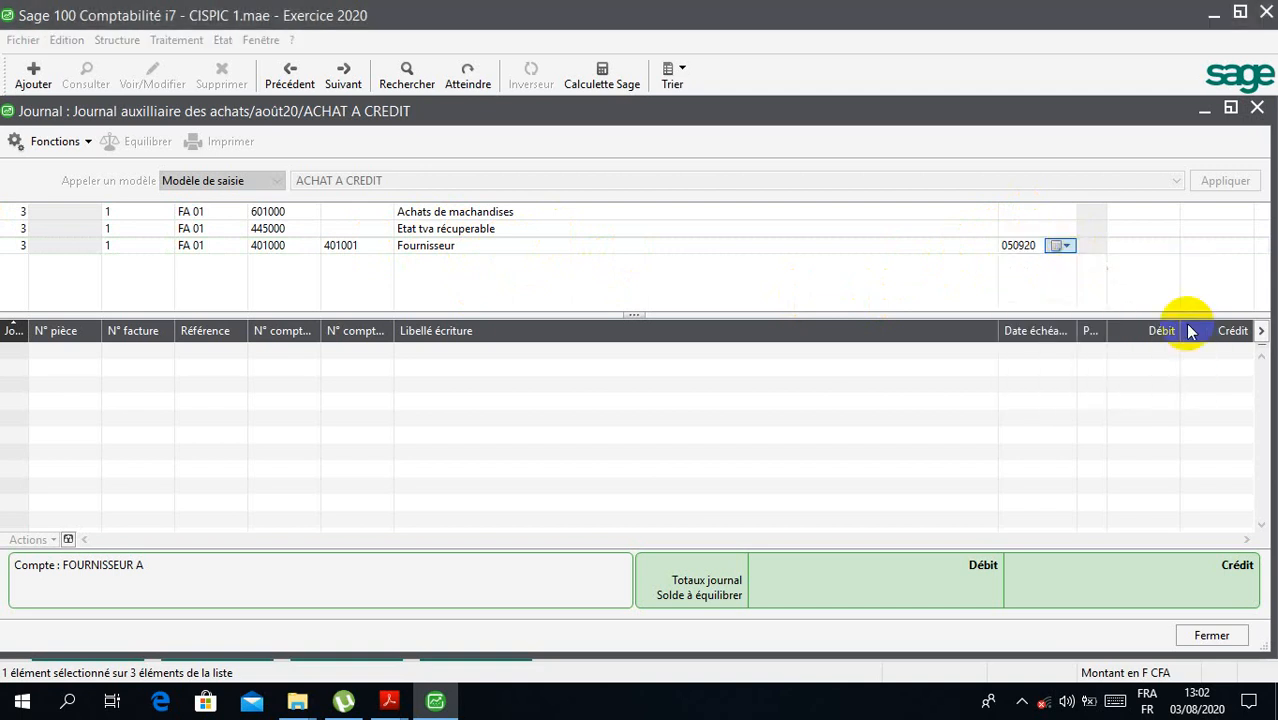
{"action": "left_click", "coordinate": [1064, 248]}
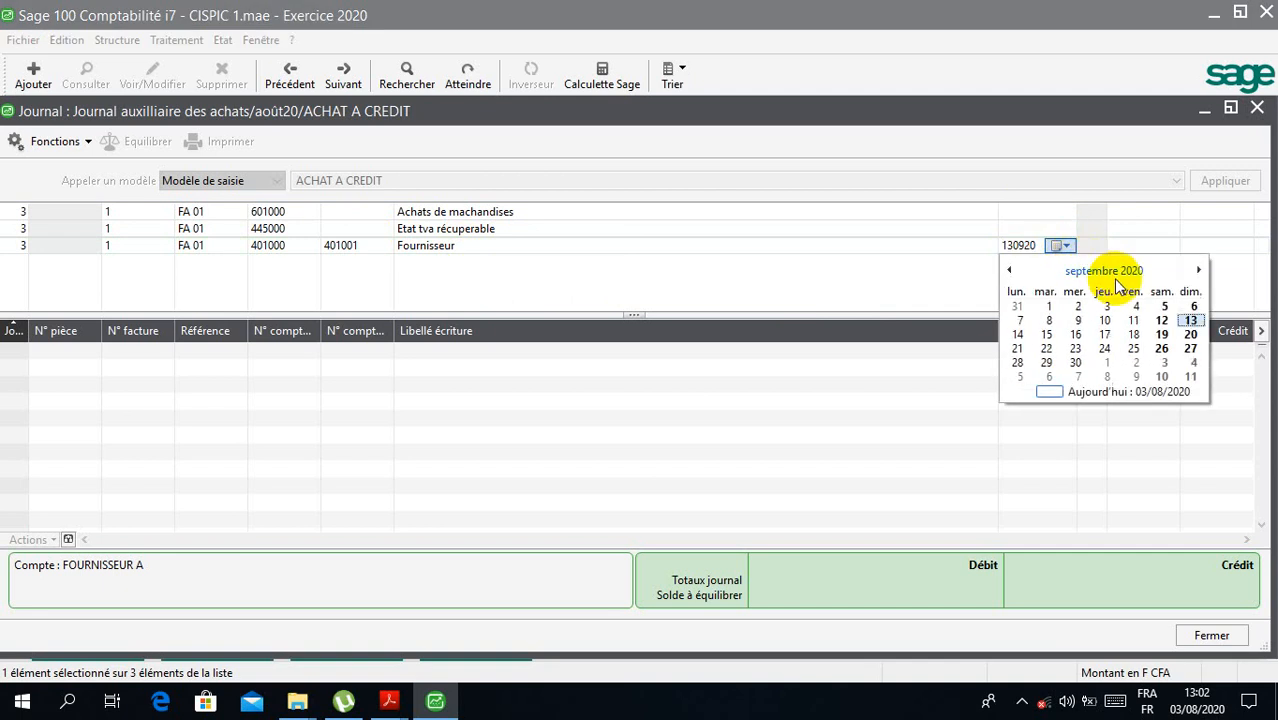
{"action": "left_click", "coordinate": [1010, 271]}
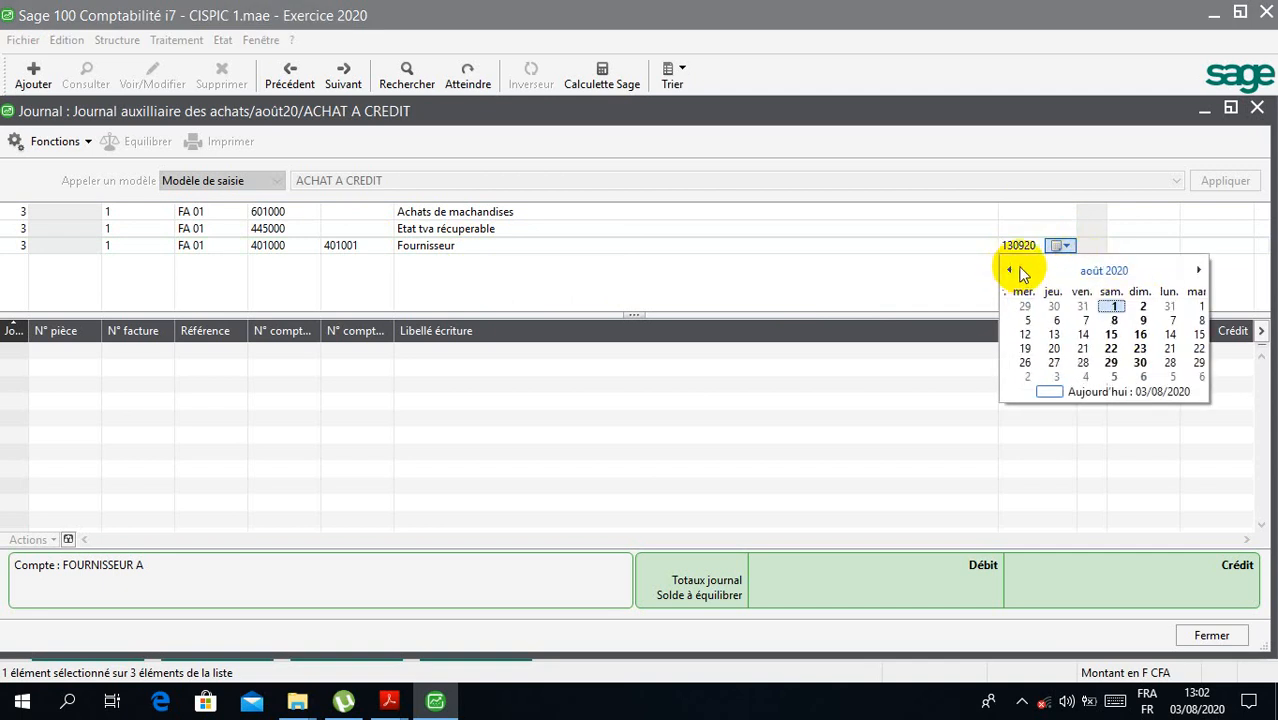
{"action": "left_click", "coordinate": [1189, 364]}
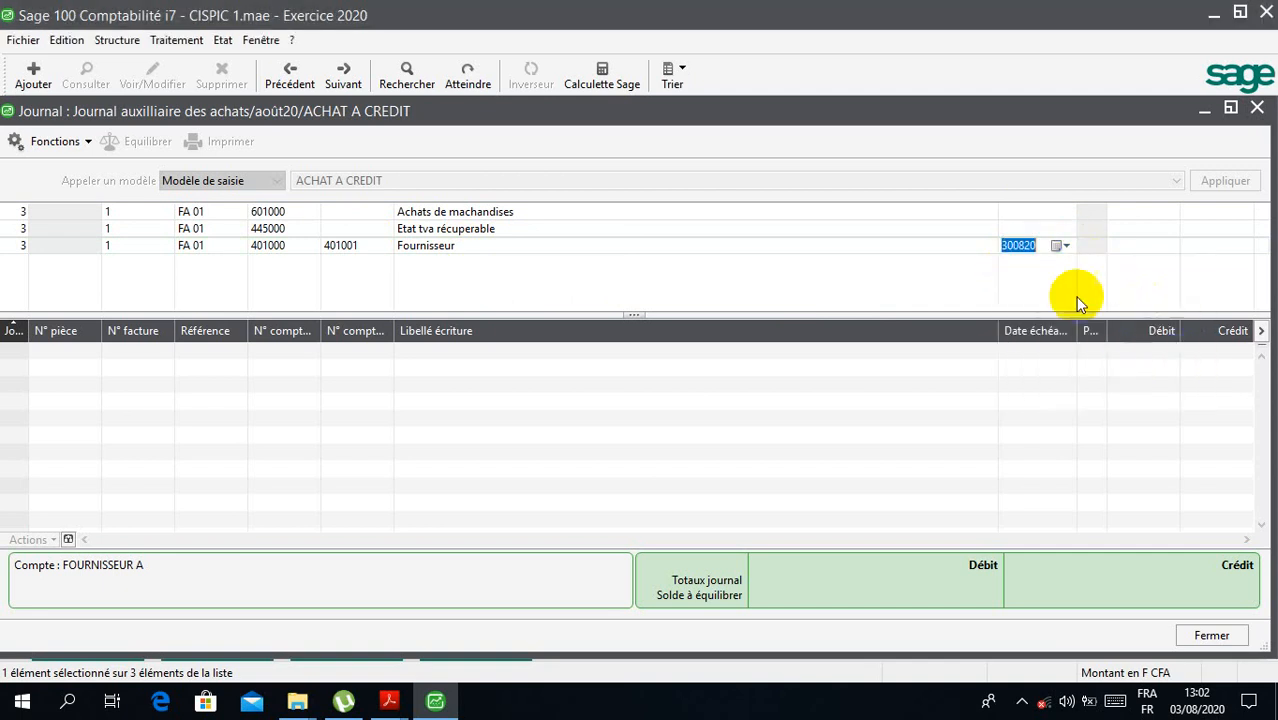
Enter a debit of 500000 on the 601000 merchandise purchase line and validate the completed entry into the journal
{"action": "left_click", "coordinate": [1128, 212]}
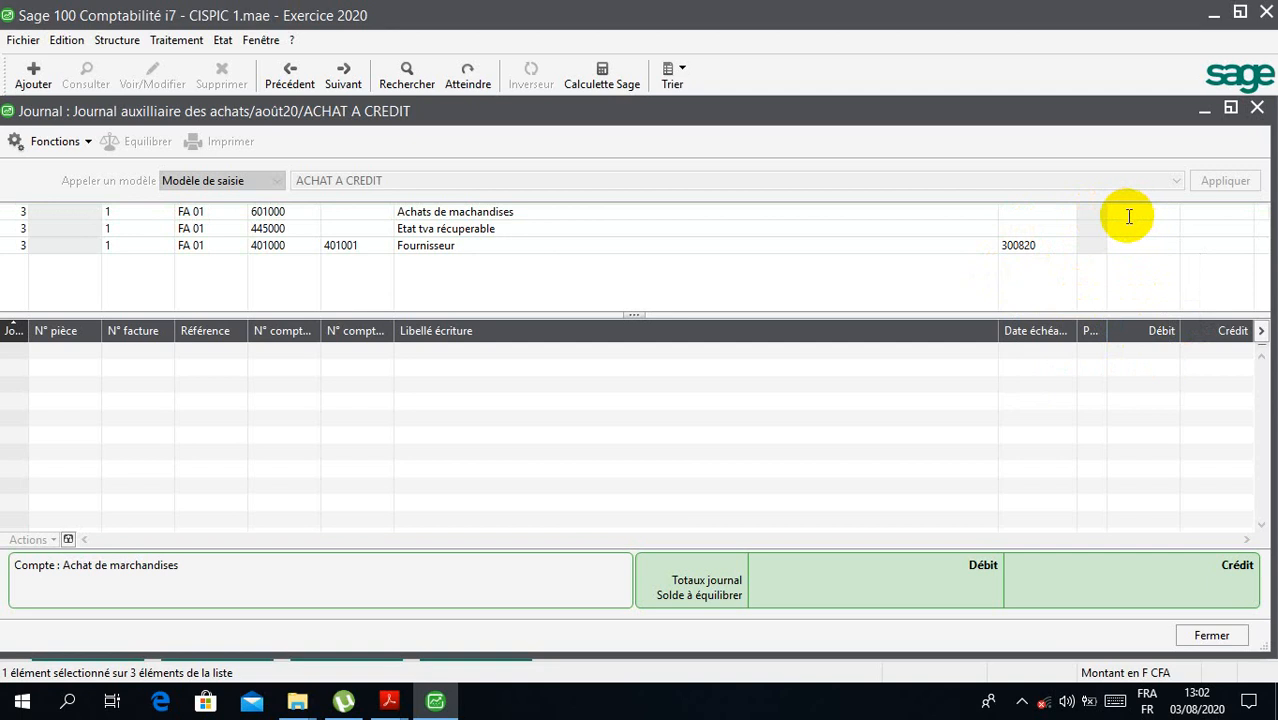
{"action": "type", "text": "500000"}
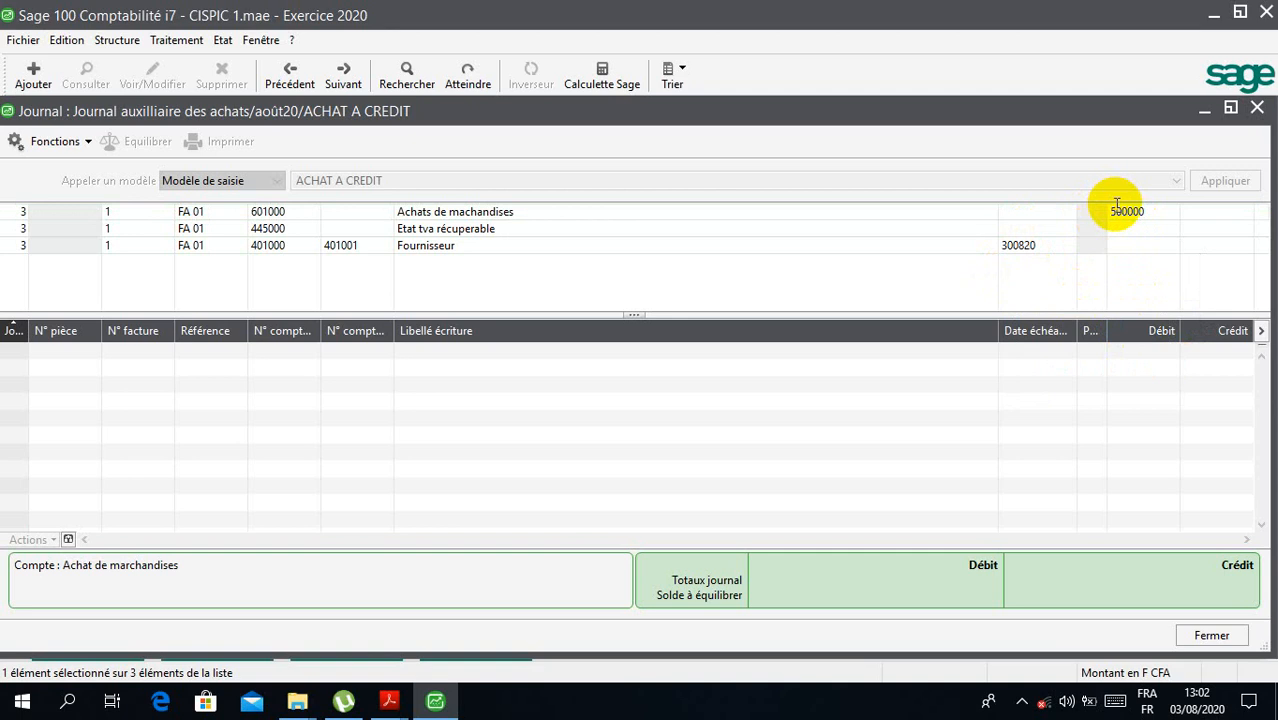
{"action": "key", "text": "Return"}
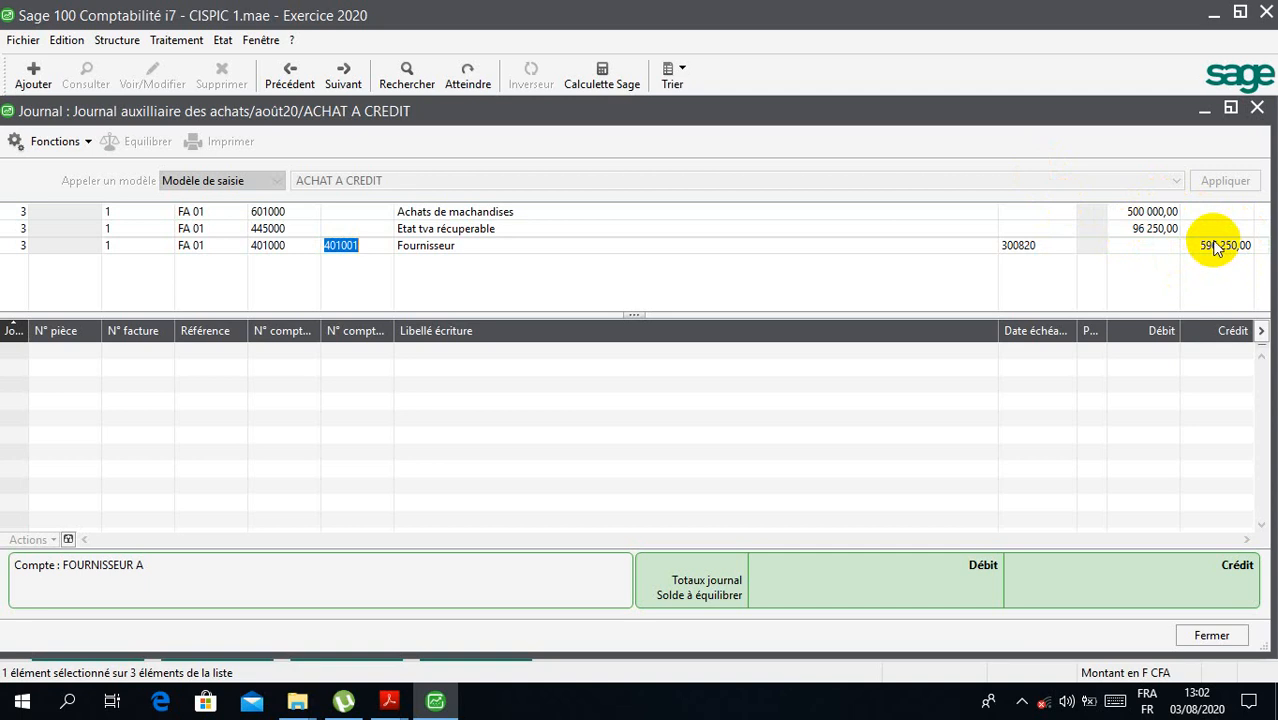
{"action": "key", "text": "Return"}
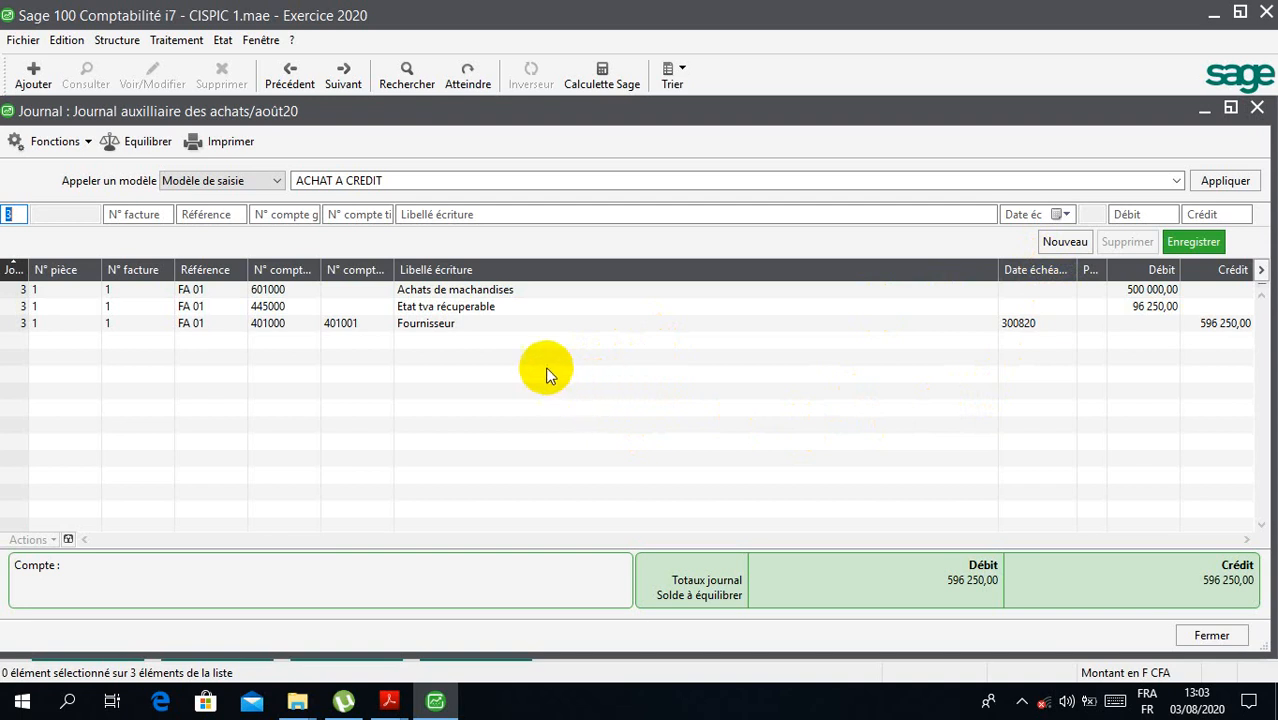
{"action": "left_click", "coordinate": [1020, 704]}
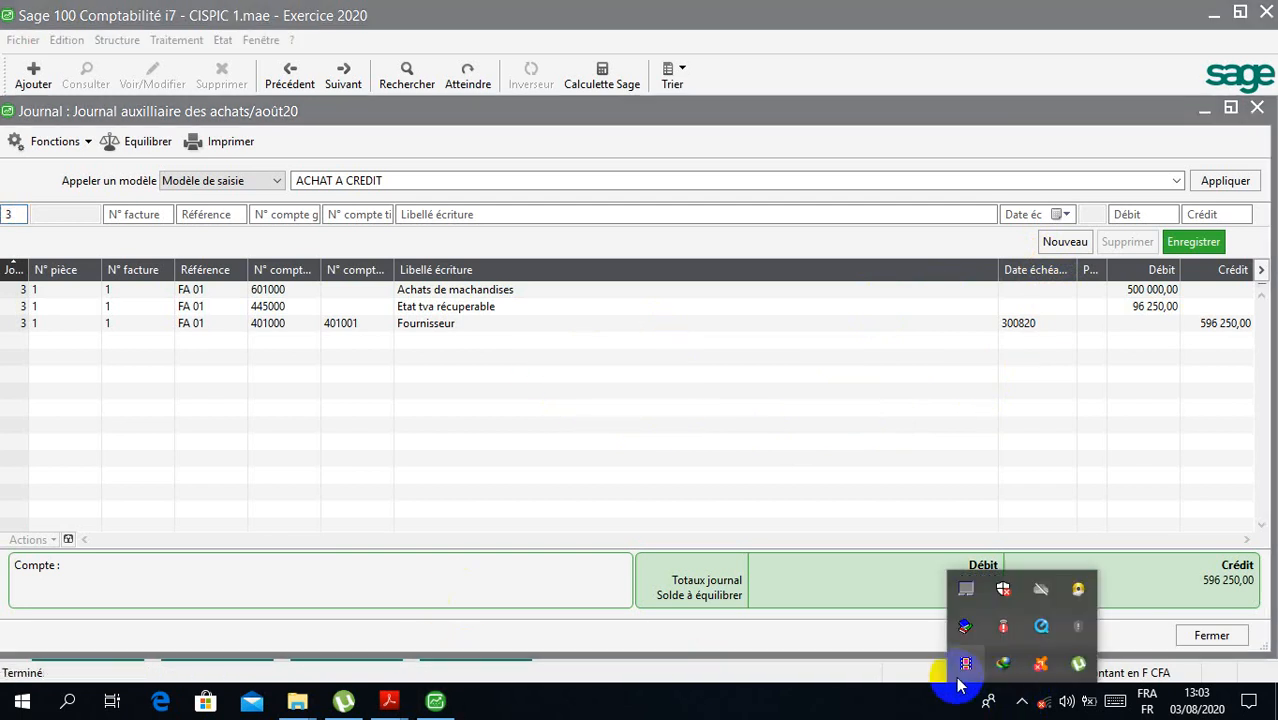